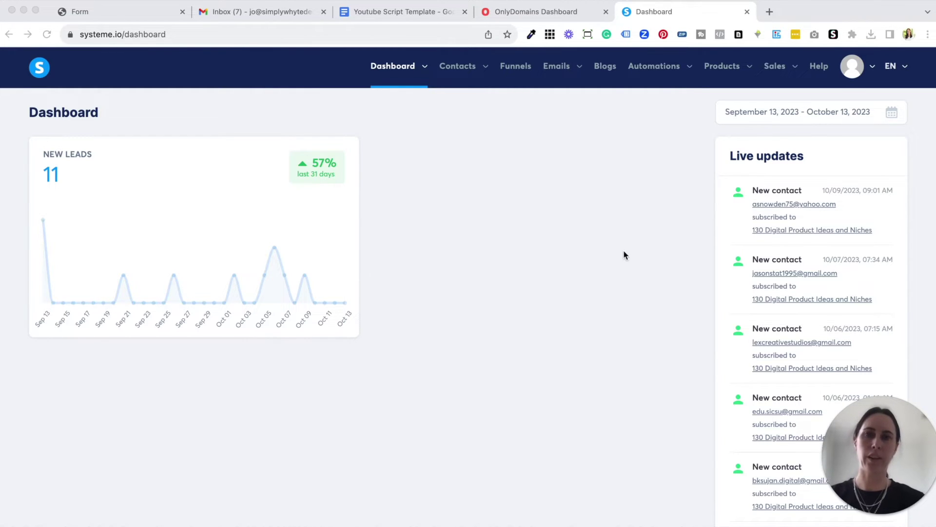
Go to Settings > Custom domains, review the four listed domains, and start adding a new one
click(852, 66)
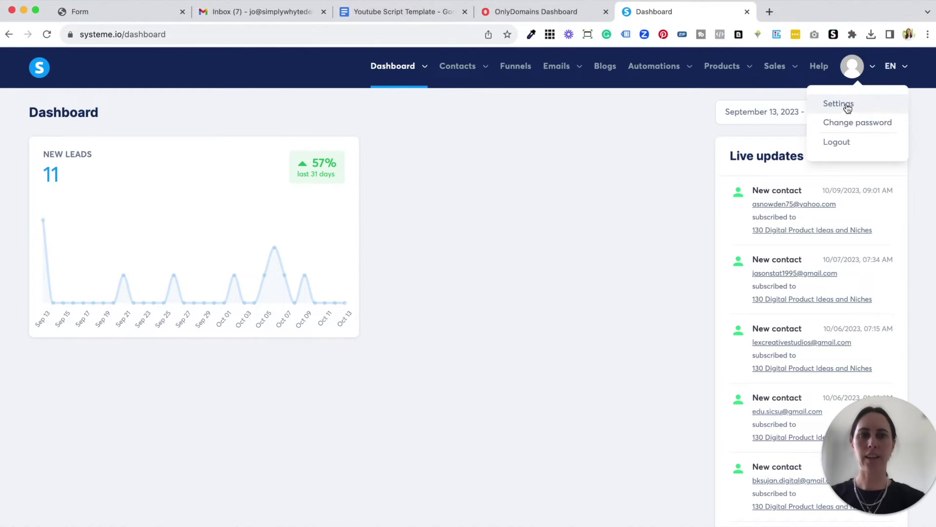
click(847, 107)
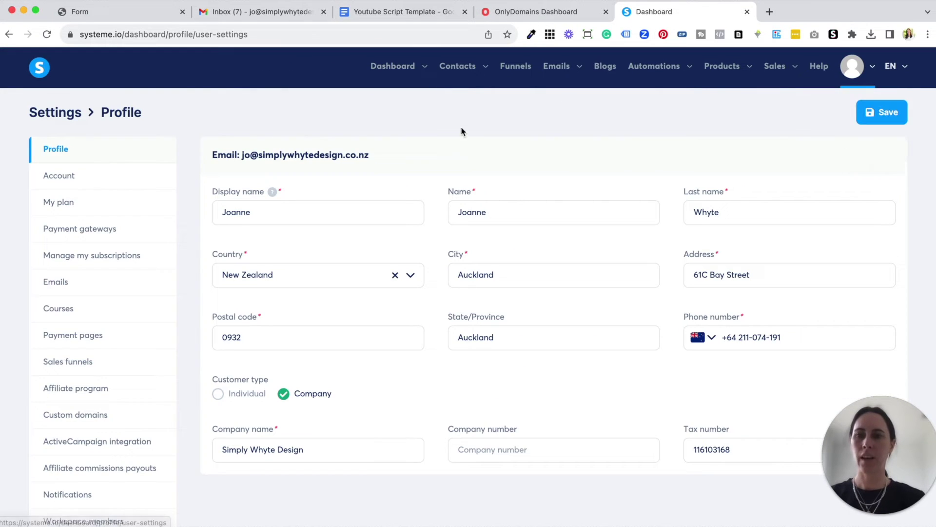
click(99, 418)
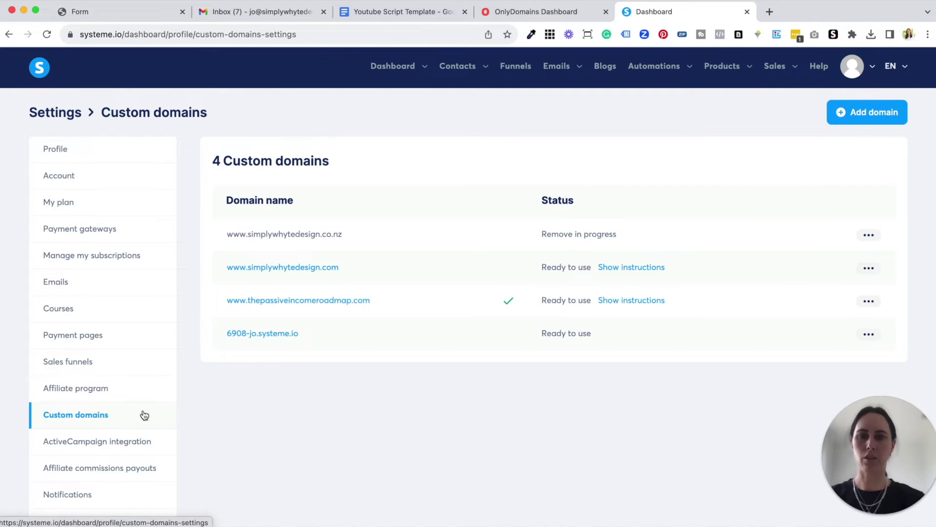
scroll(465, 409, down, 1)
scroll(465, 408, down, 1)
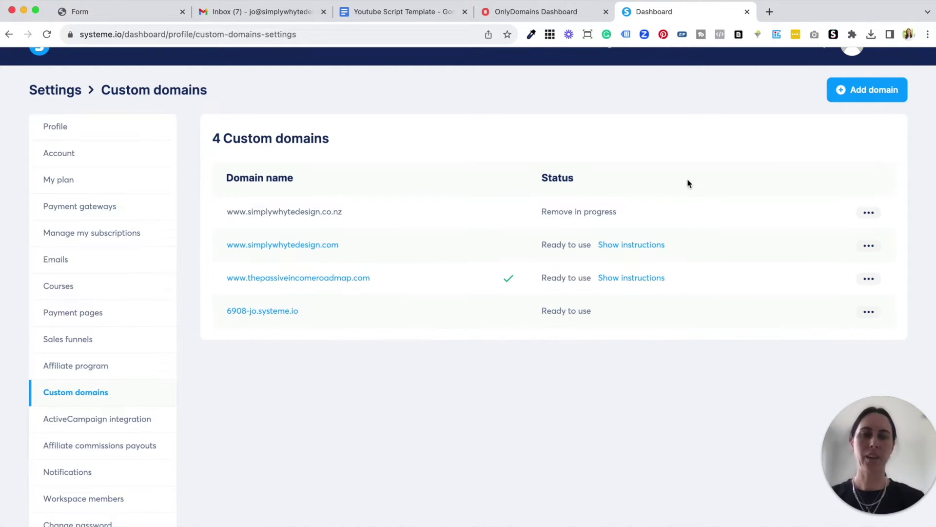
click(870, 92)
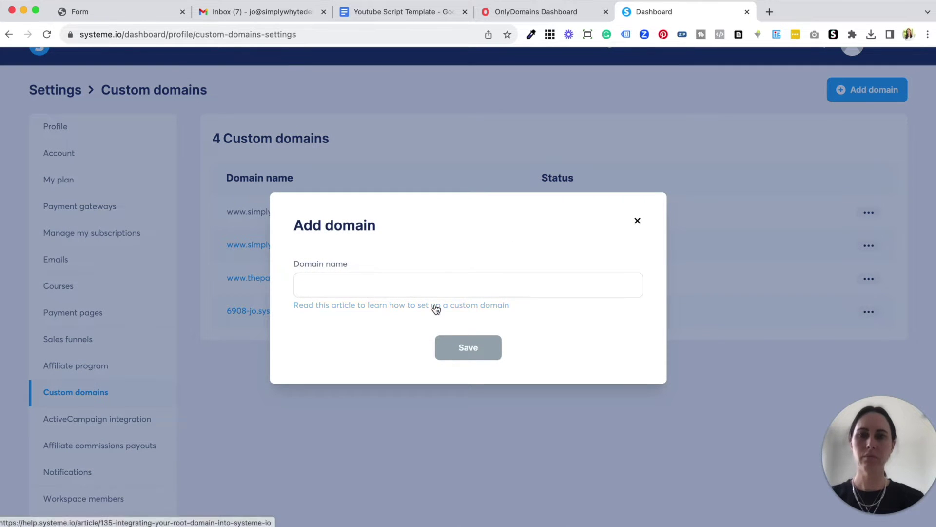
click(435, 285)
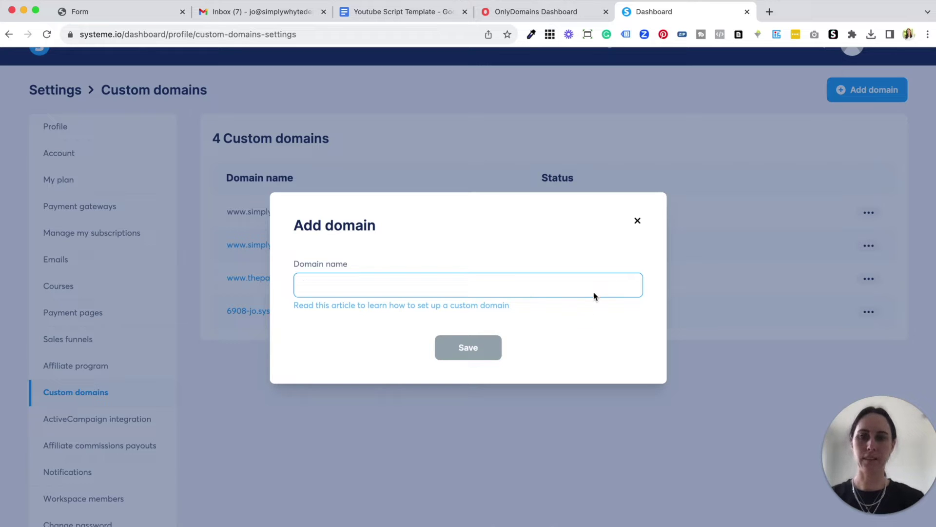
click(637, 221)
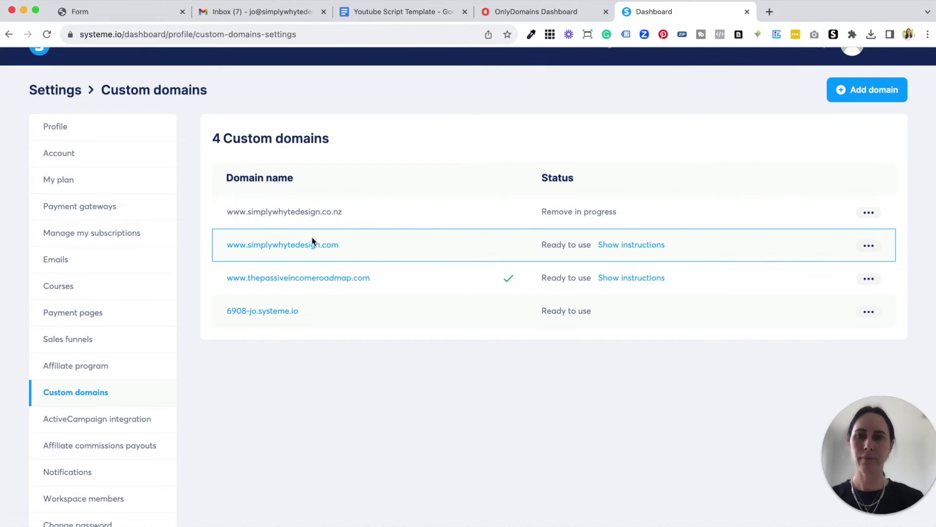
click(645, 248)
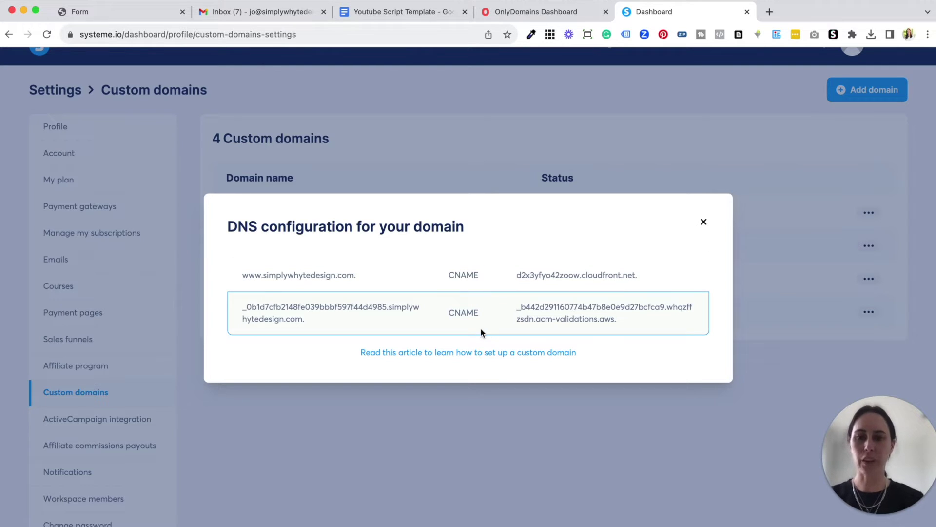
Open the custom domain help article and find its two example CNAME records
click(484, 357)
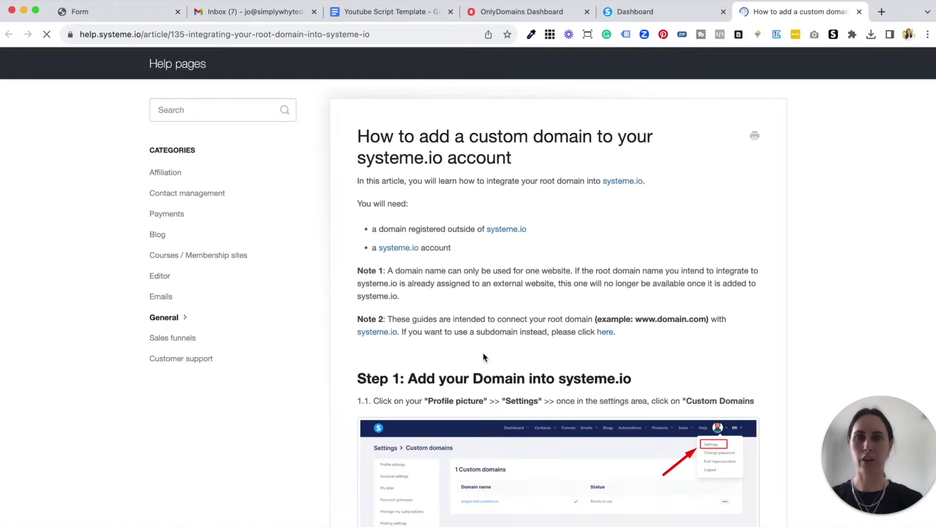
scroll(485, 357, down, 8)
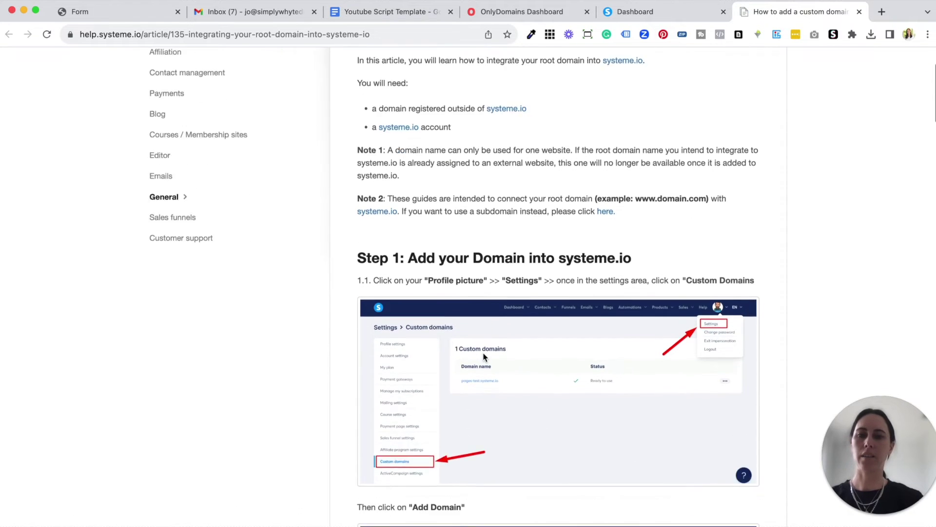
scroll(484, 357, down, 20)
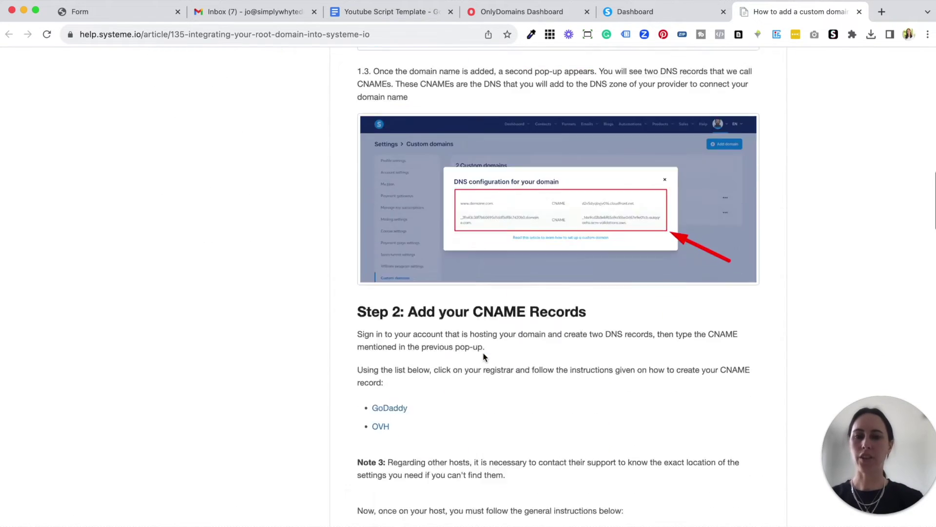
scroll(484, 358, up, 3)
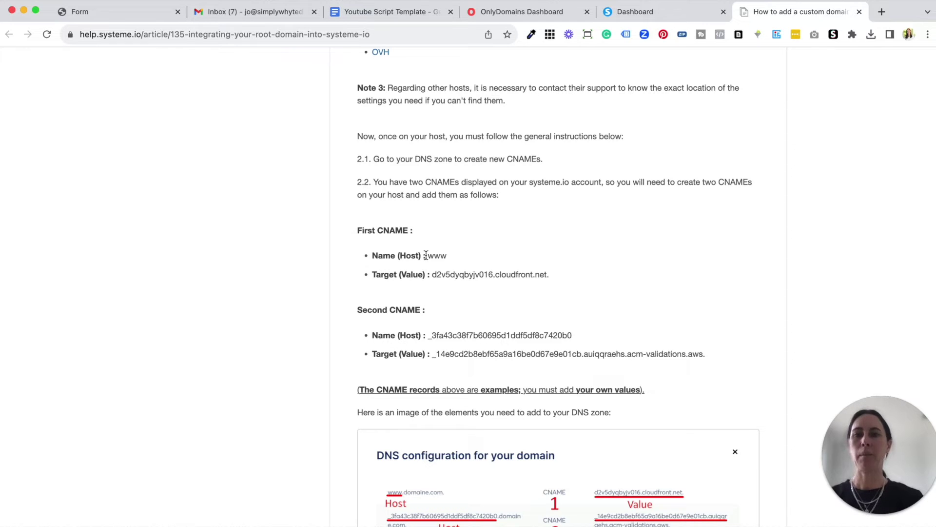
click(359, 229)
drag(359, 230, 656, 368)
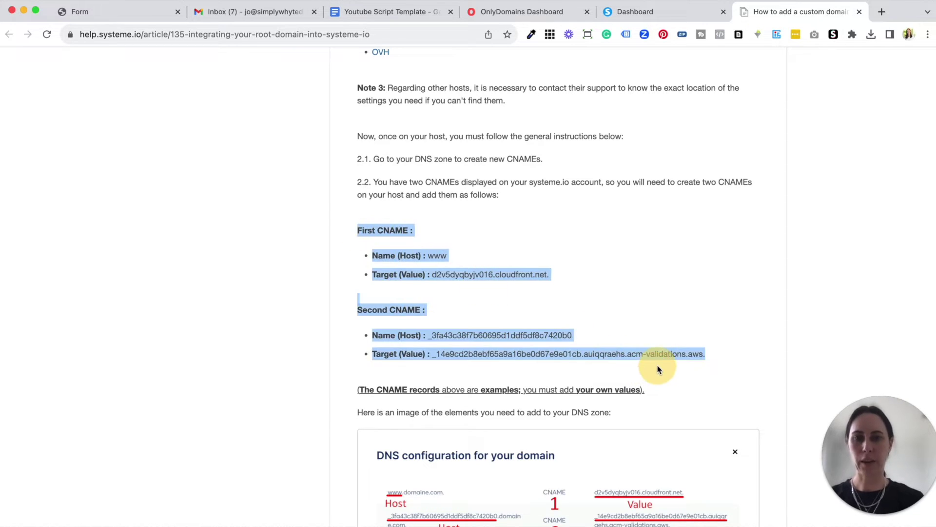
click(625, 331)
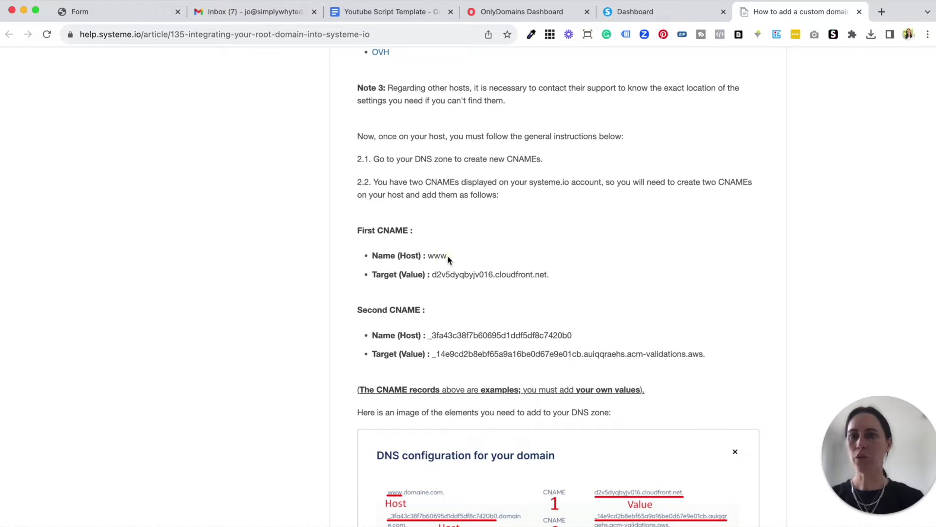
Compare the article's example www host and CNAME target with the domain's first record
drag(447, 257, 427, 257)
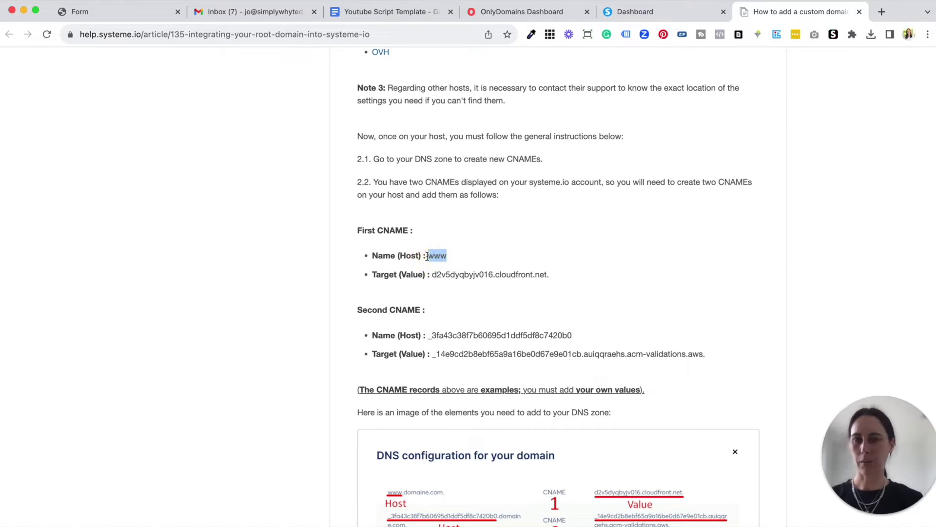
click(549, 277)
drag(550, 277, 431, 271)
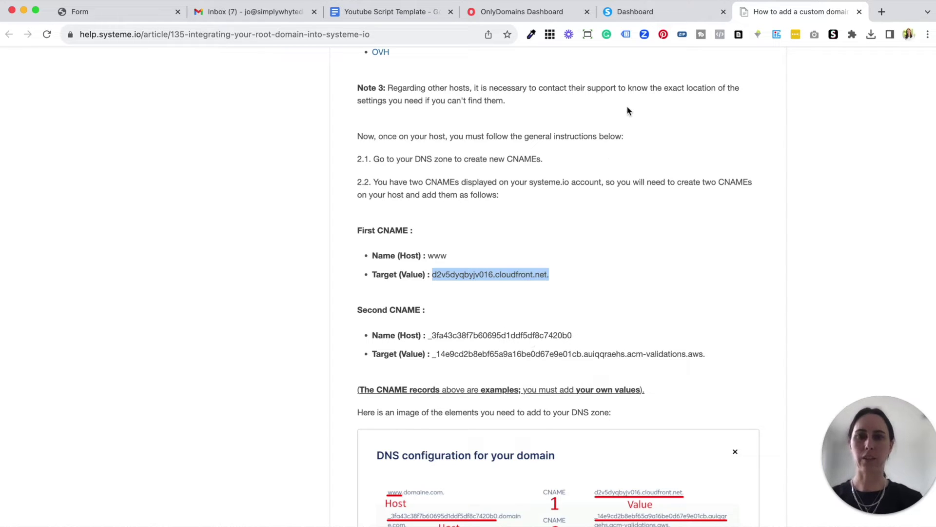
click(596, 235)
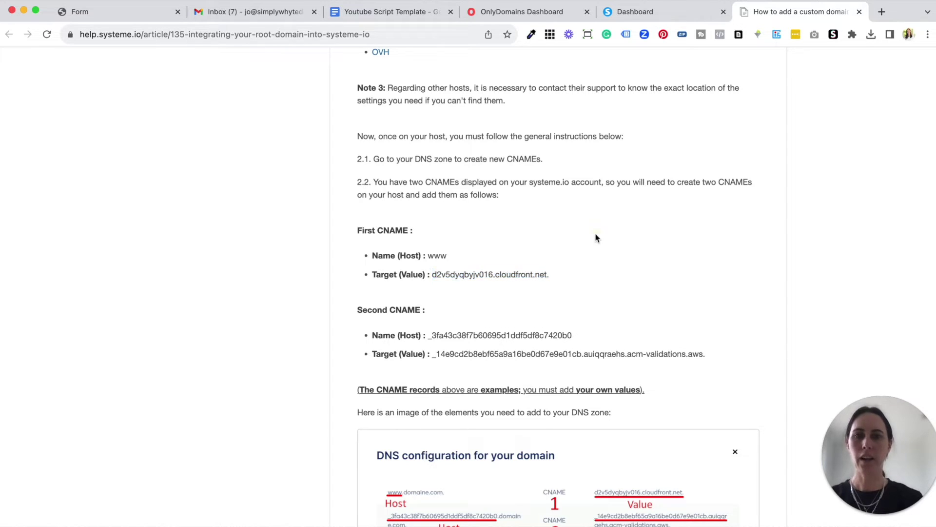
click(644, 13)
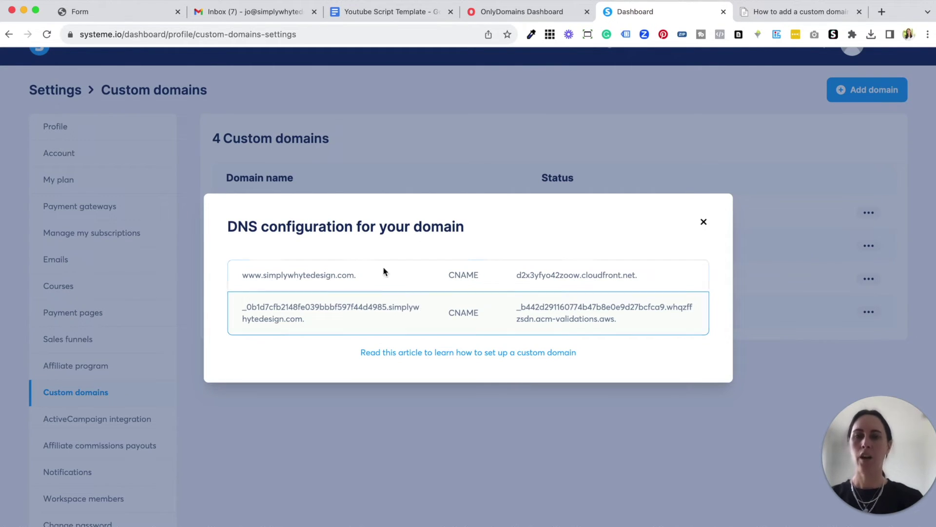
drag(261, 276, 243, 276)
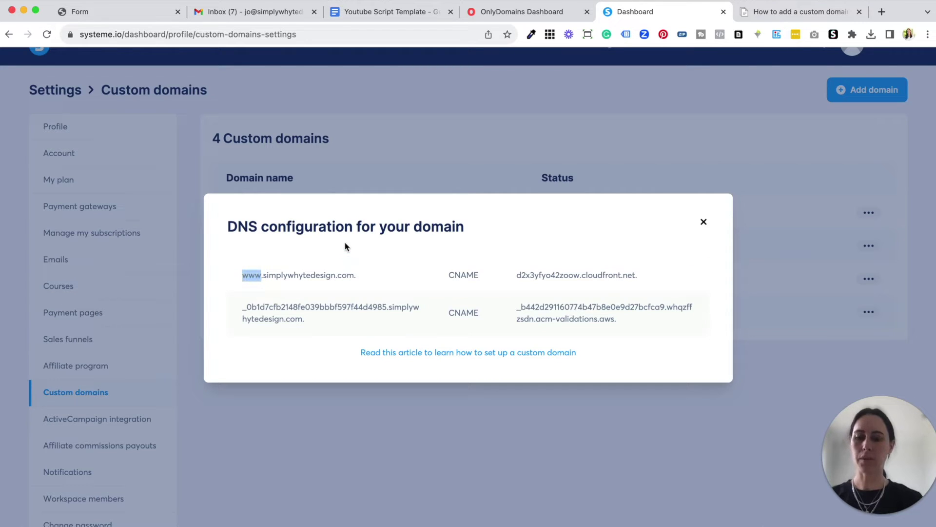
click(486, 12)
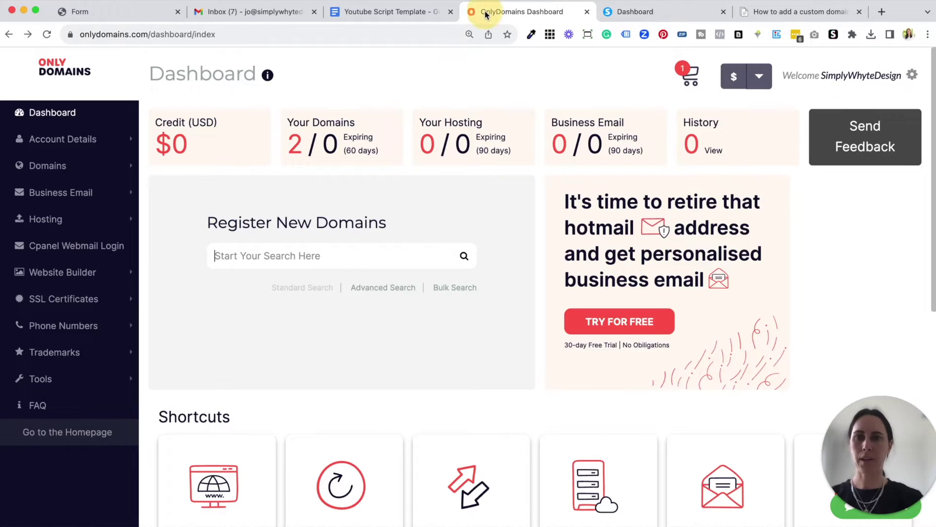
Open simplywhytedesign.com from the OnlyDomains registered domains list
click(66, 168)
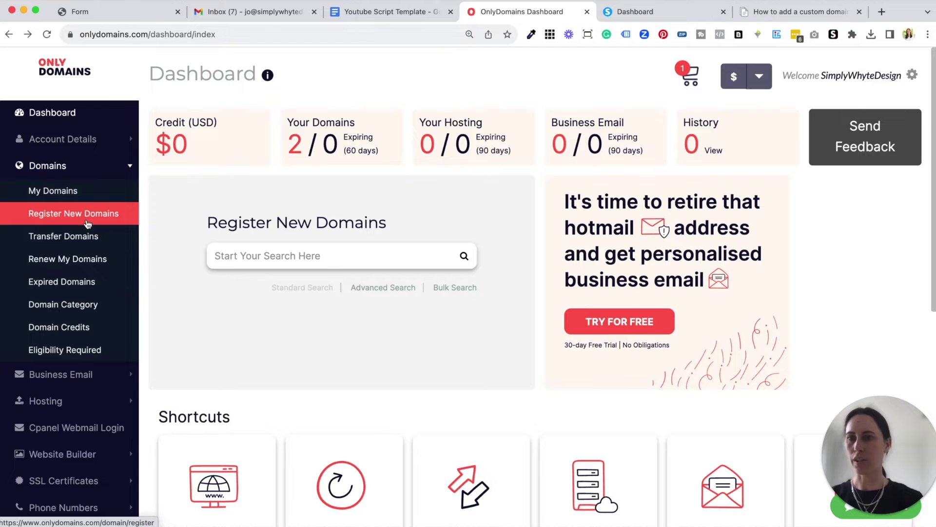
click(80, 192)
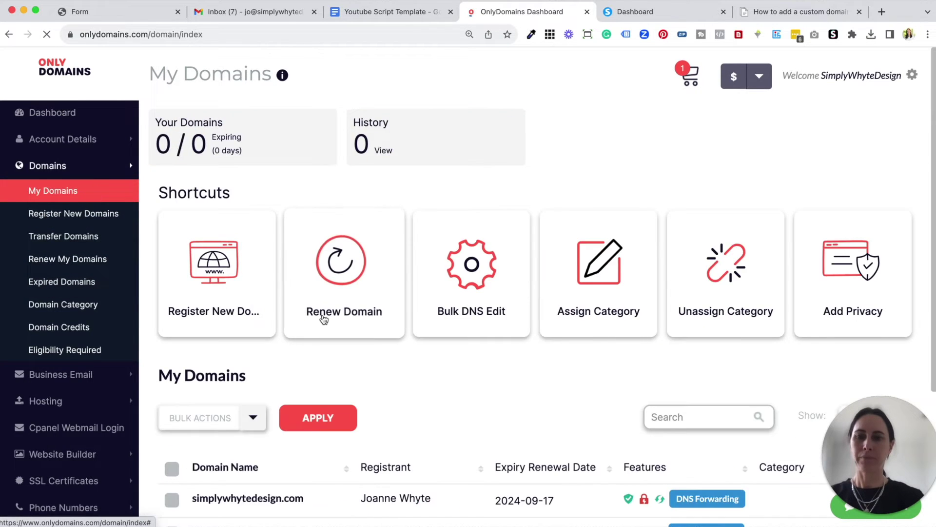
scroll(323, 314, down, 4)
click(279, 311)
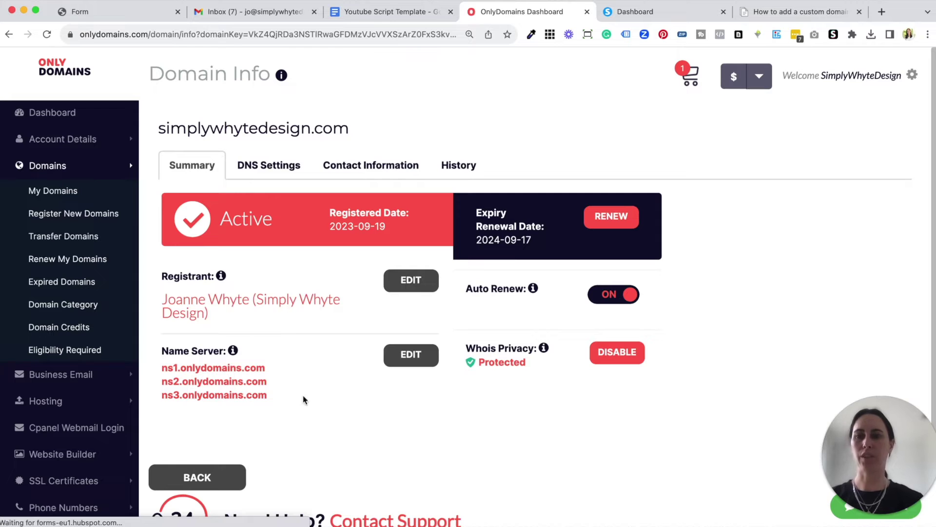
Show the domain's DNS zone records and scroll down to the New Record row
click(272, 174)
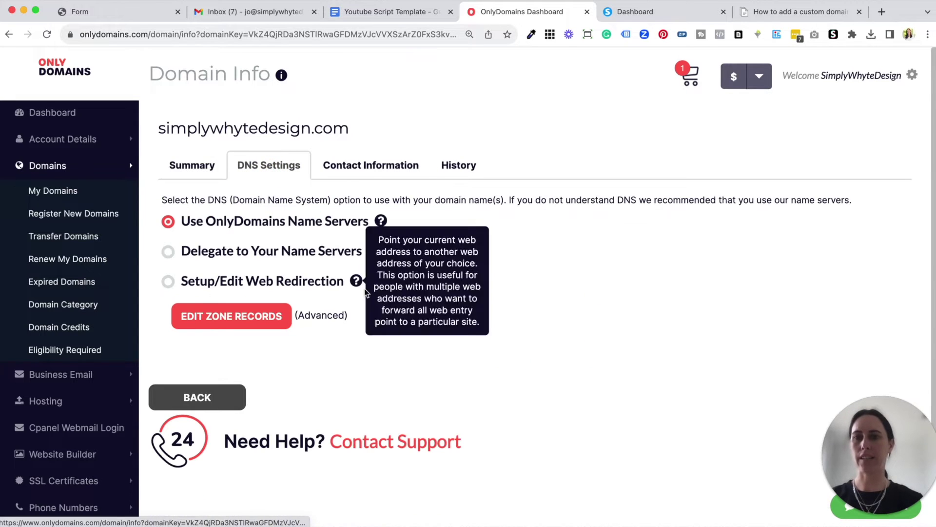
click(241, 317)
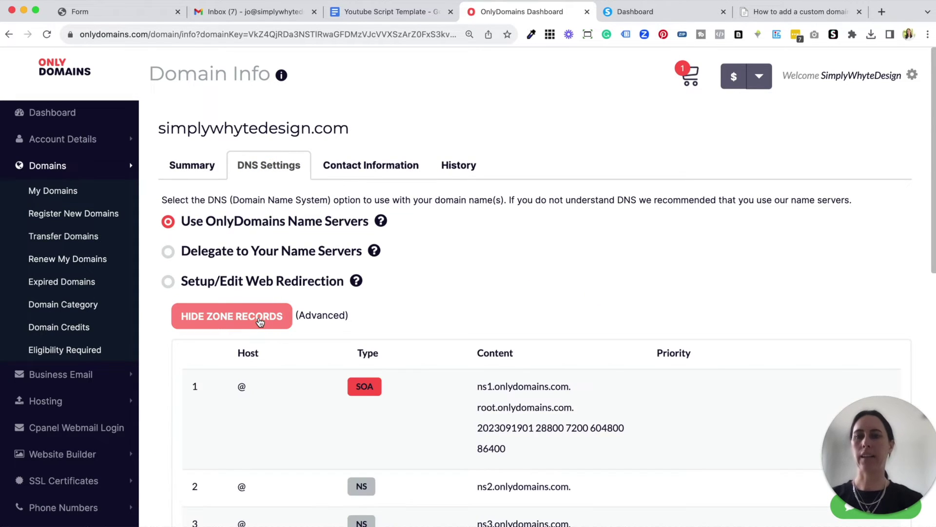
scroll(493, 324, down, 3)
scroll(493, 323, down, 8)
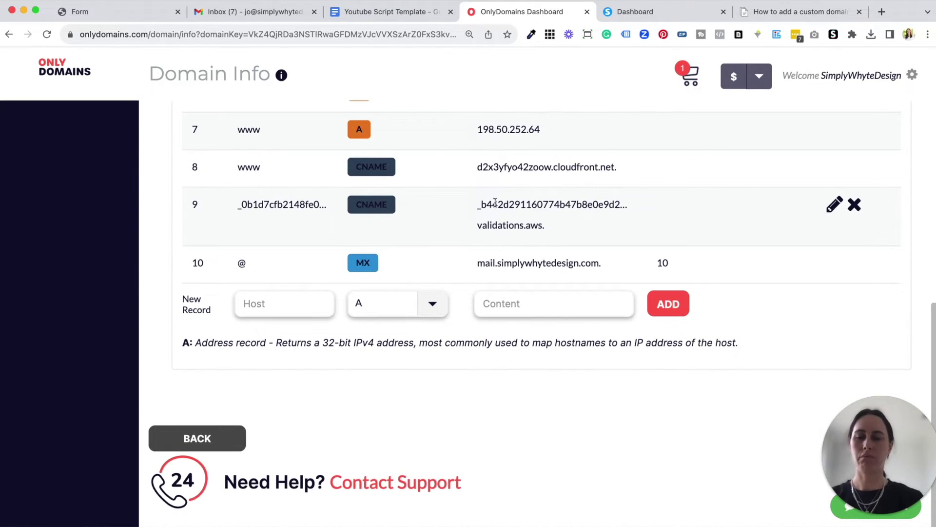
scroll(495, 203, up, 3)
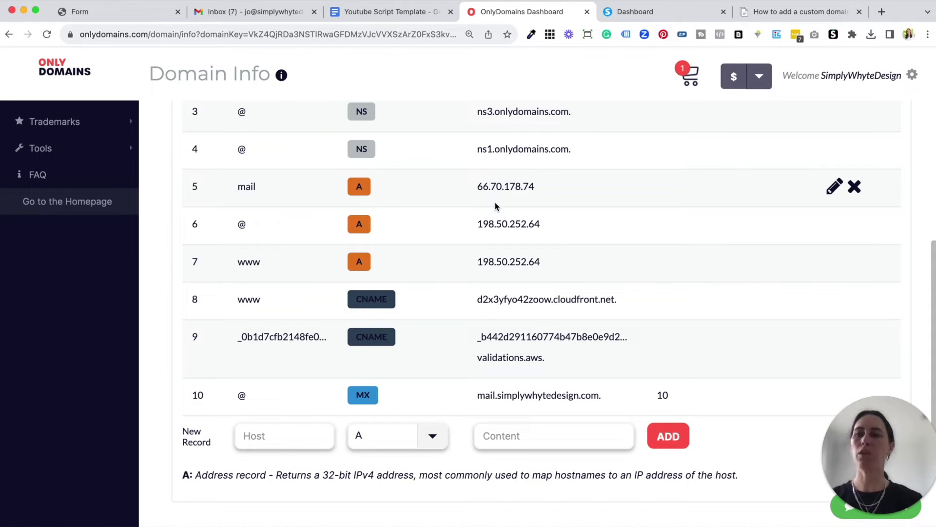
scroll(468, 244, down, 3)
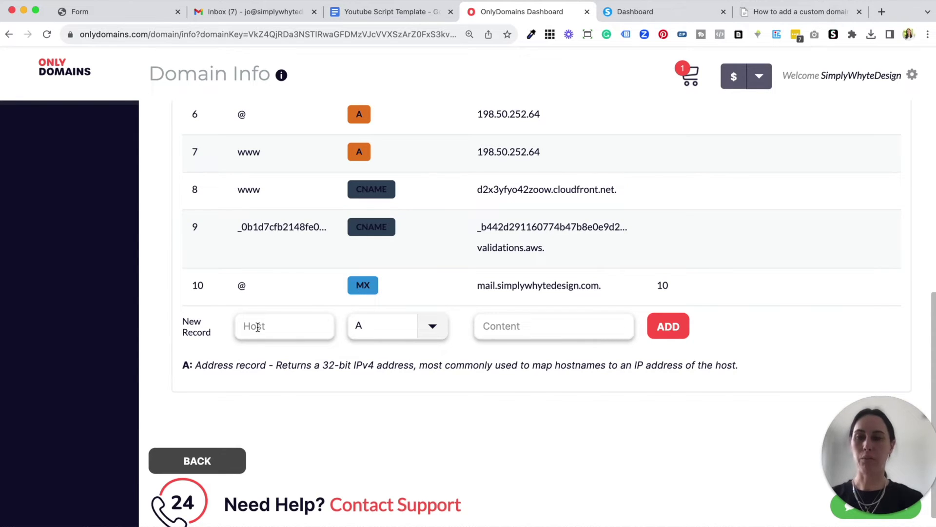
Start a new record with host www and type CNAME
click(258, 326)
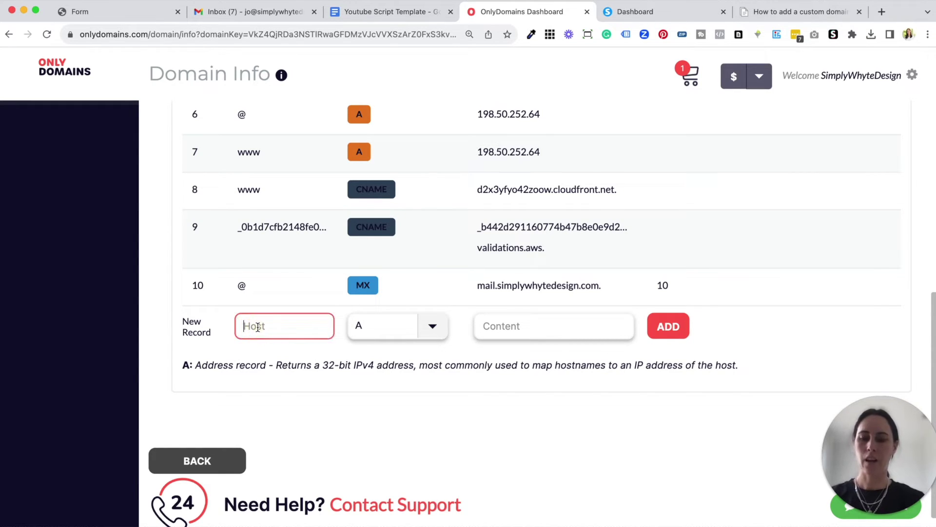
text(www)
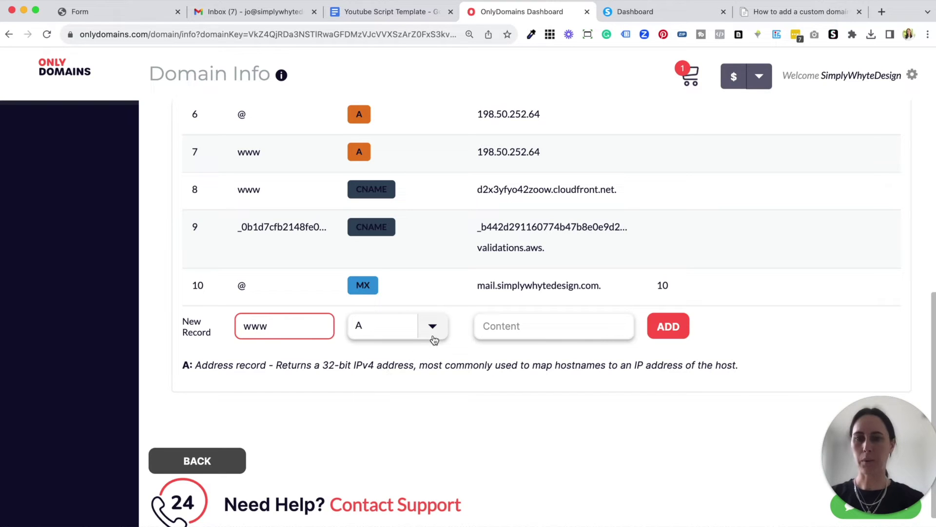
click(434, 340)
click(413, 386)
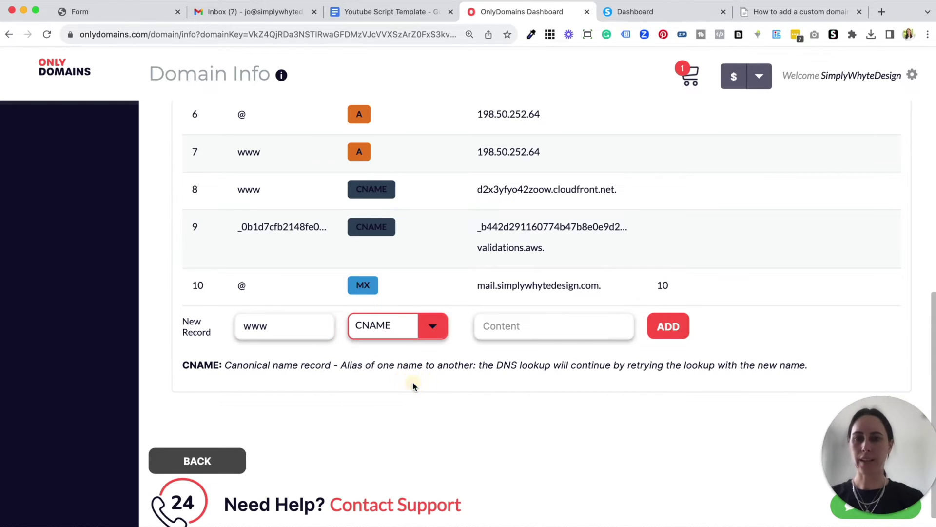
Paste the target d2x3yfyo42zoow.cloudfront.net. into the new record's Content field
click(612, 12)
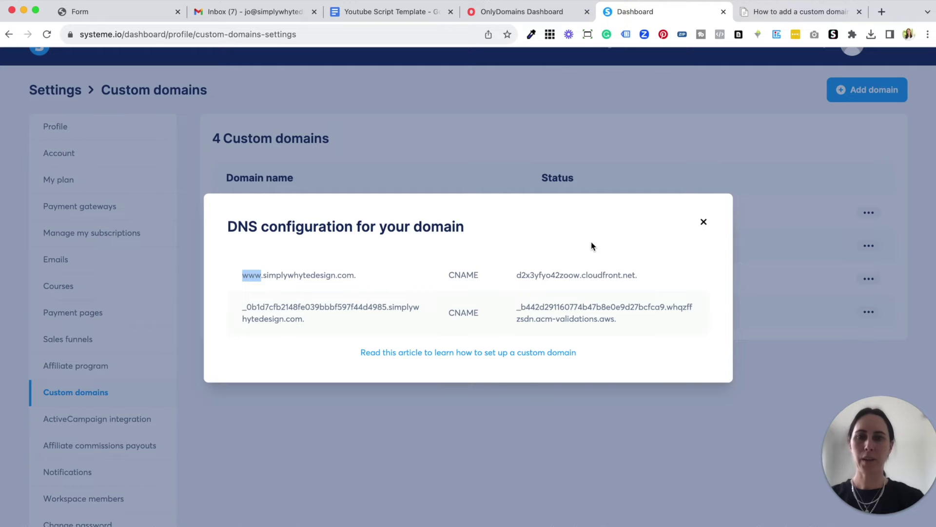
drag(635, 274, 512, 278)
key(super+c)
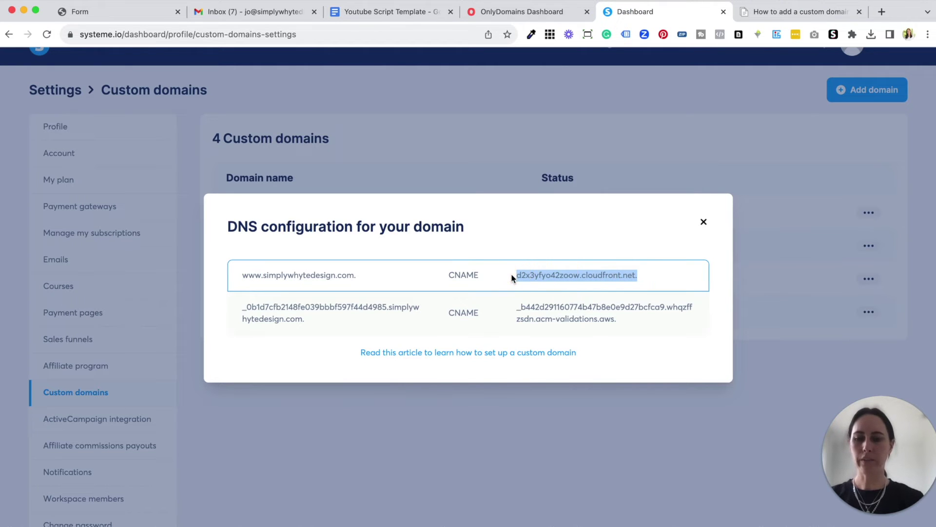
click(519, 12)
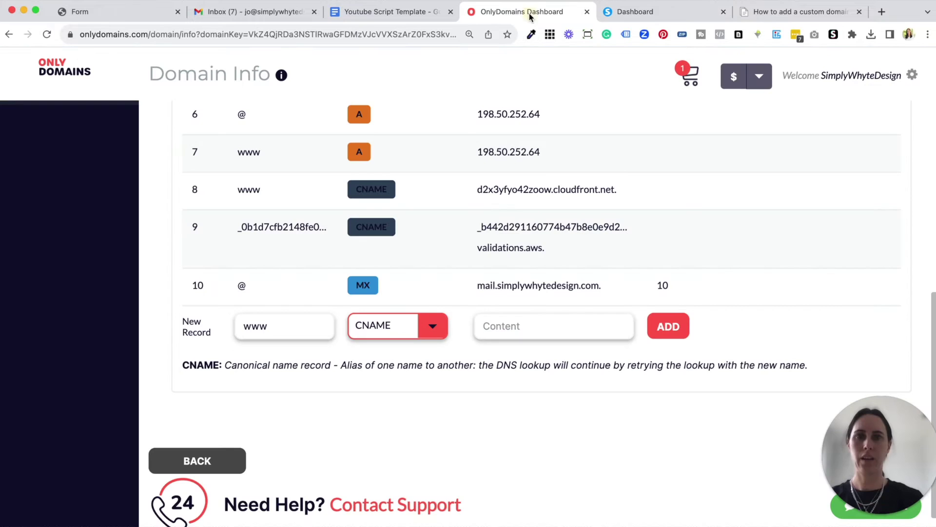
click(507, 326)
key(super+v)
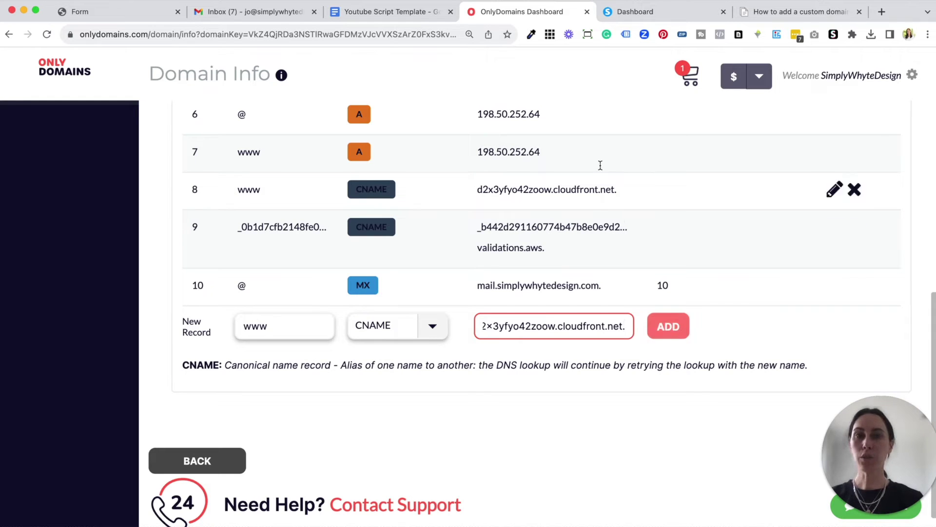
Recheck systeme.io's DNS records against the help article's CNAME examples
click(623, 16)
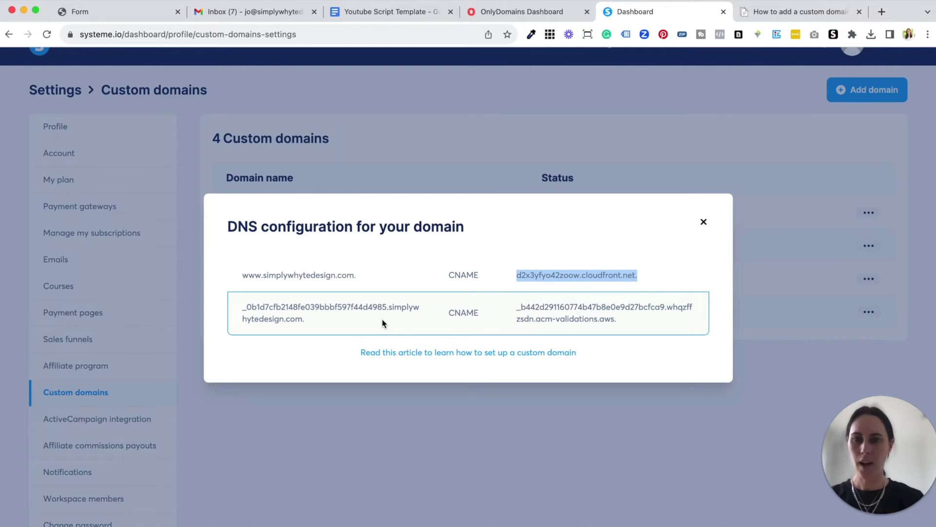
click(756, 15)
scroll(533, 296, down, 1)
Replace the record's www host with the second CNAME's host prefix from systeme.io
scroll(532, 296, down, 1)
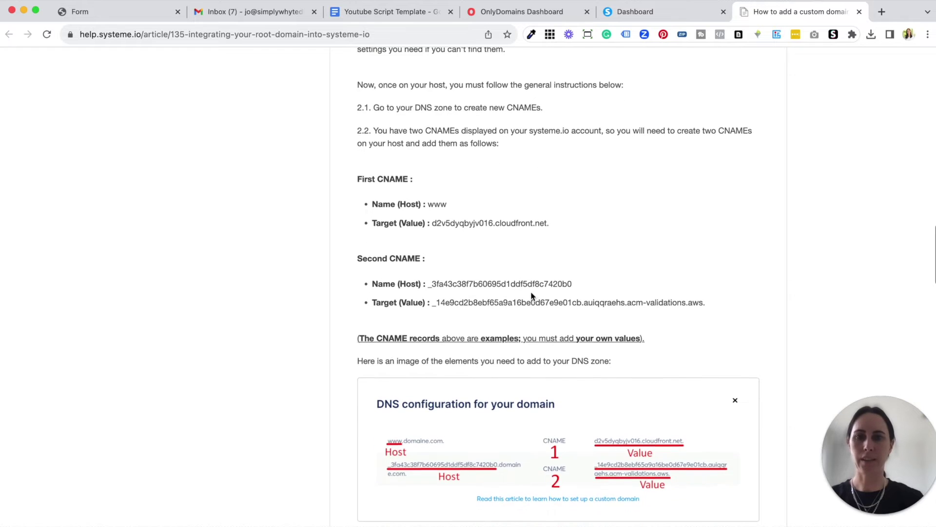
drag(573, 285, 427, 288)
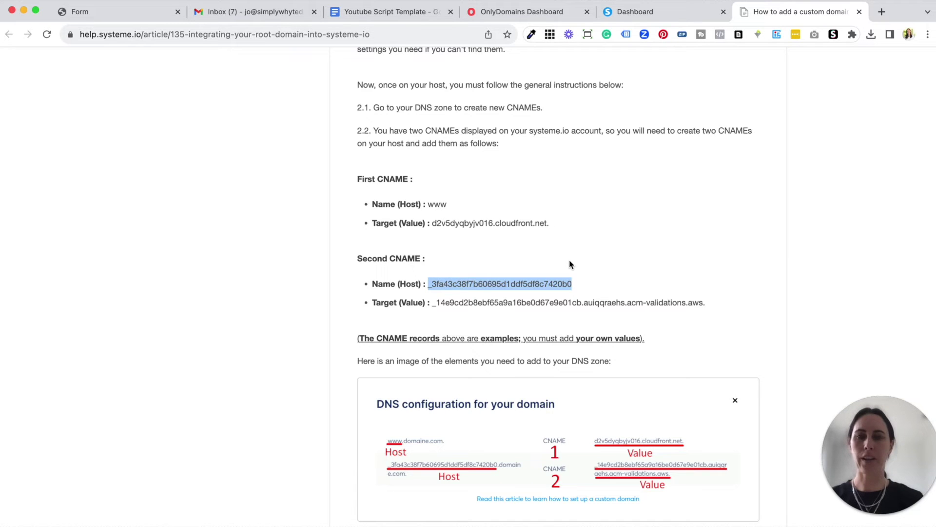
click(631, 19)
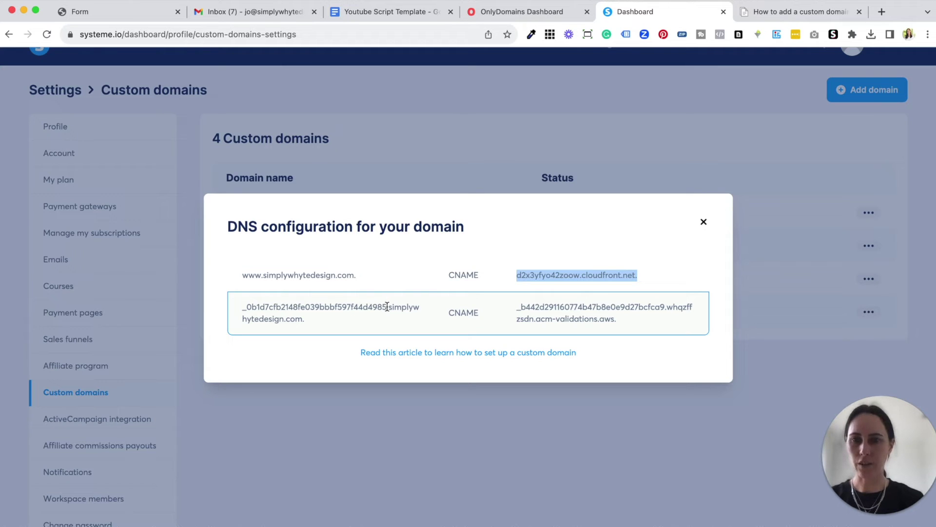
drag(387, 306, 242, 309)
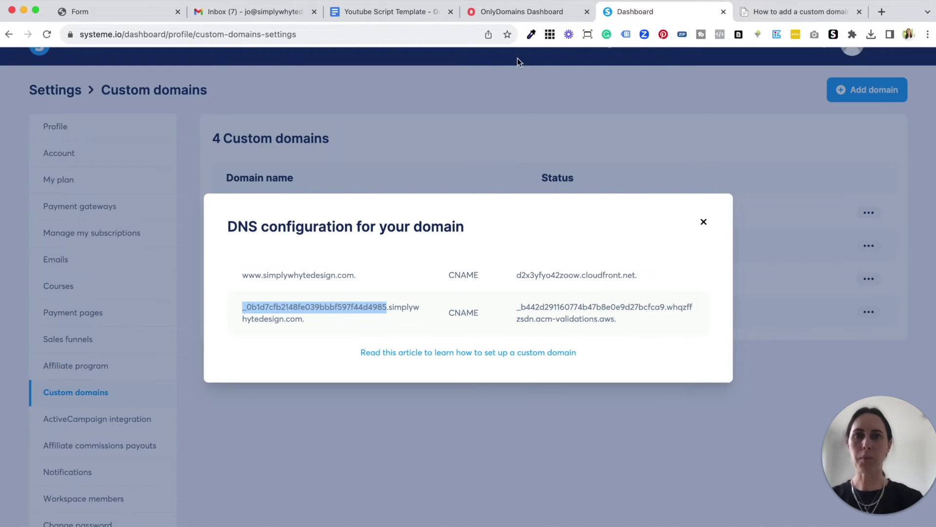
click(514, 16)
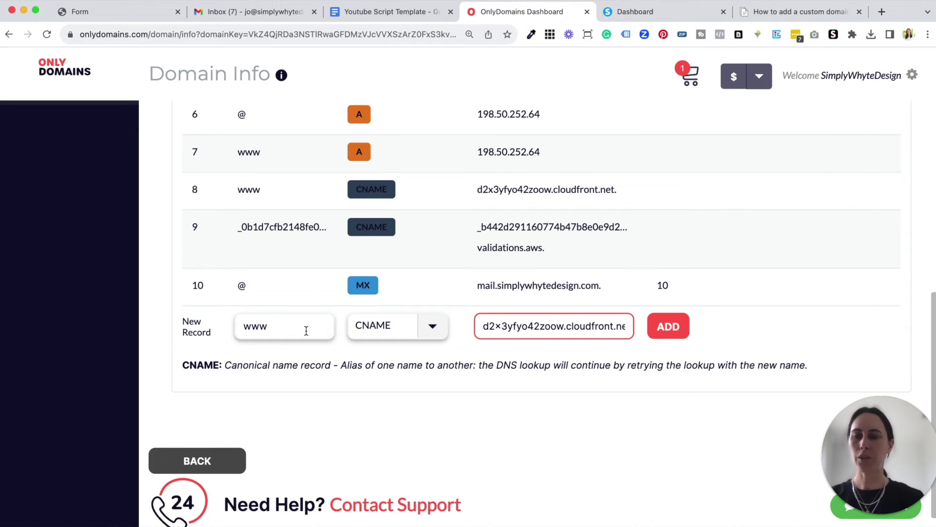
drag(293, 326, 230, 326)
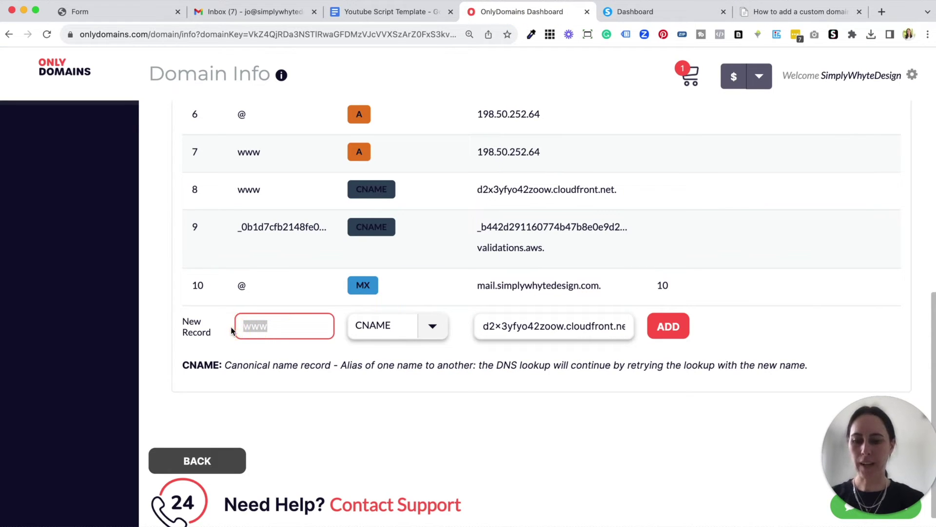
key(super+v)
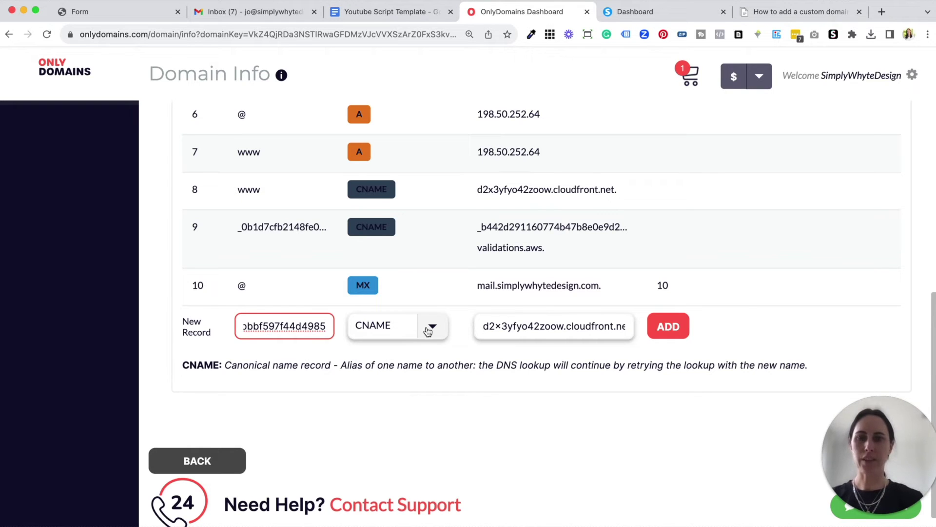
Replace the record's content with the second CNAME's acm-validations target
click(611, 19)
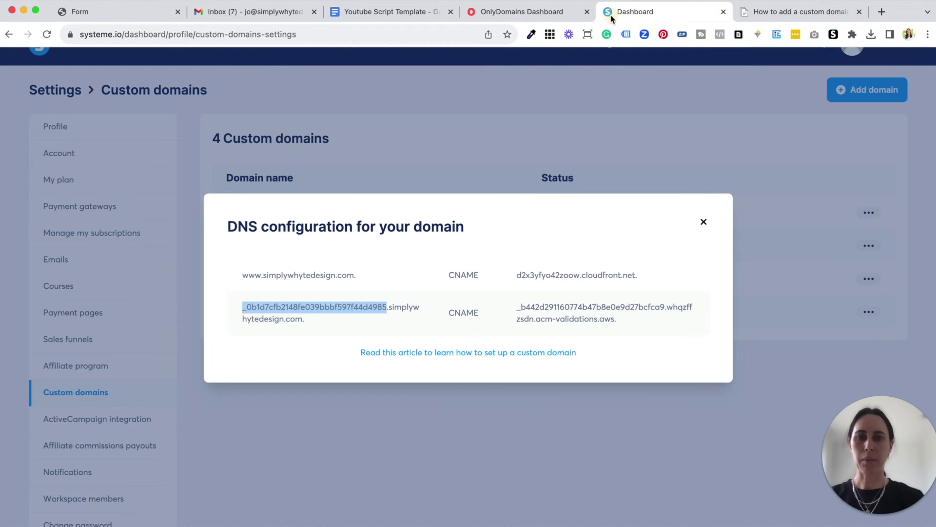
drag(617, 320, 511, 299)
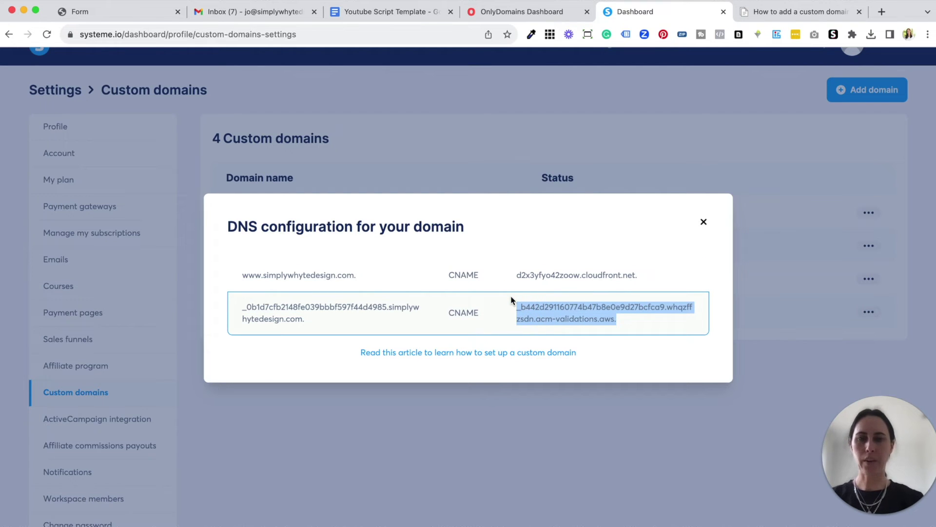
click(799, 12)
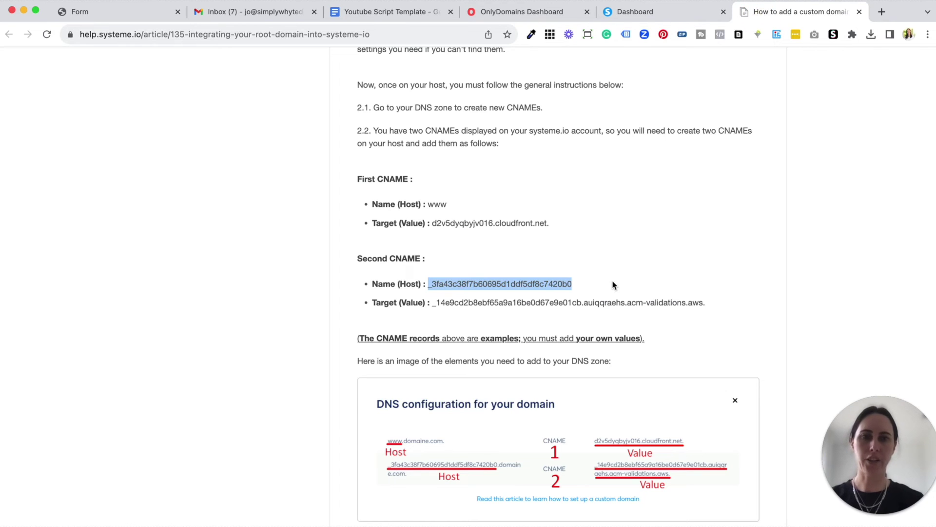
scroll(612, 283, down, 3)
drag(705, 216, 428, 216)
click(619, 12)
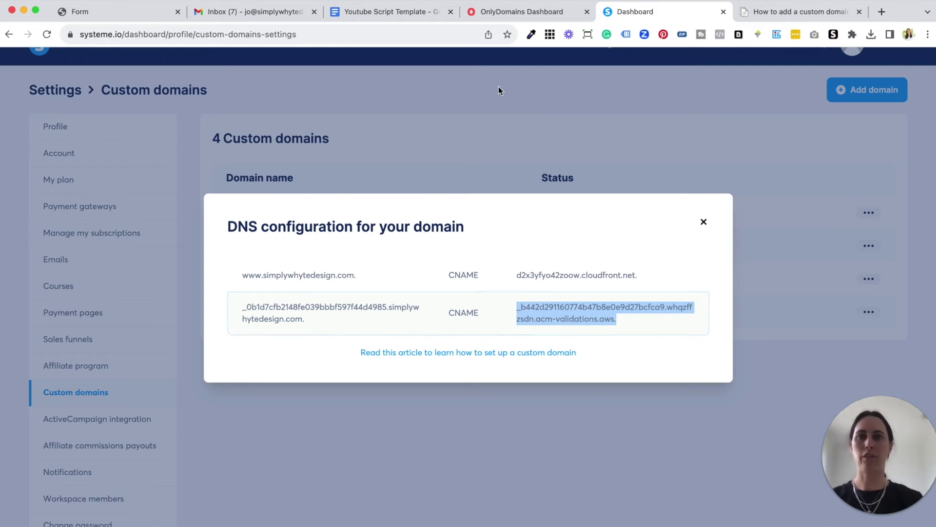
click(518, 12)
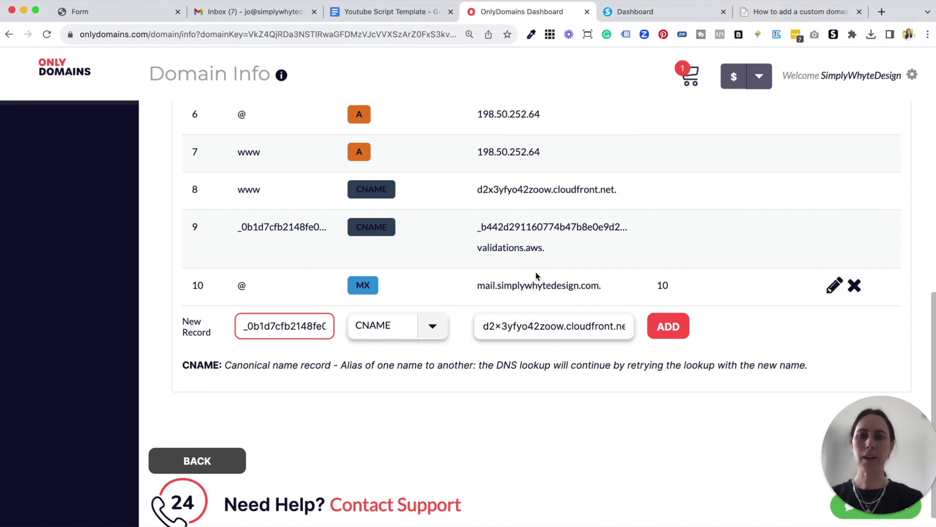
click(578, 328)
key(super+a)
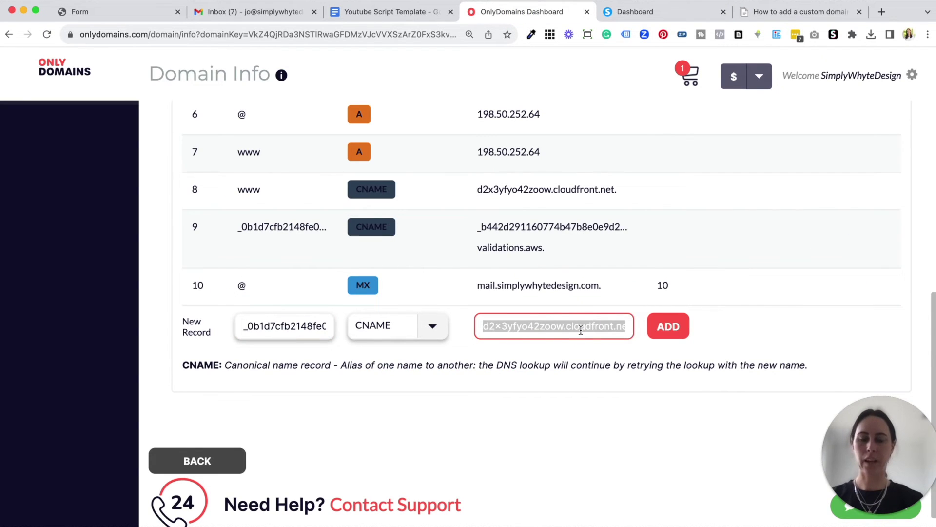
key(super+v)
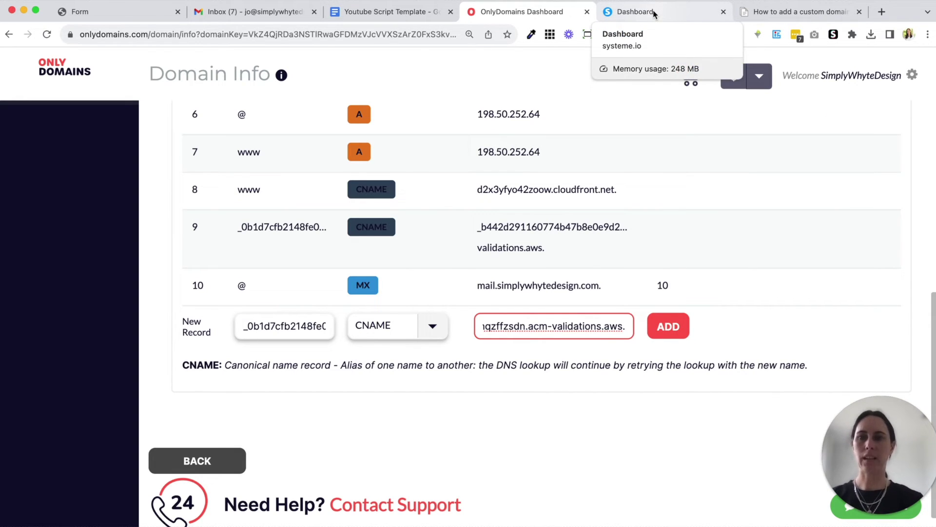
click(654, 14)
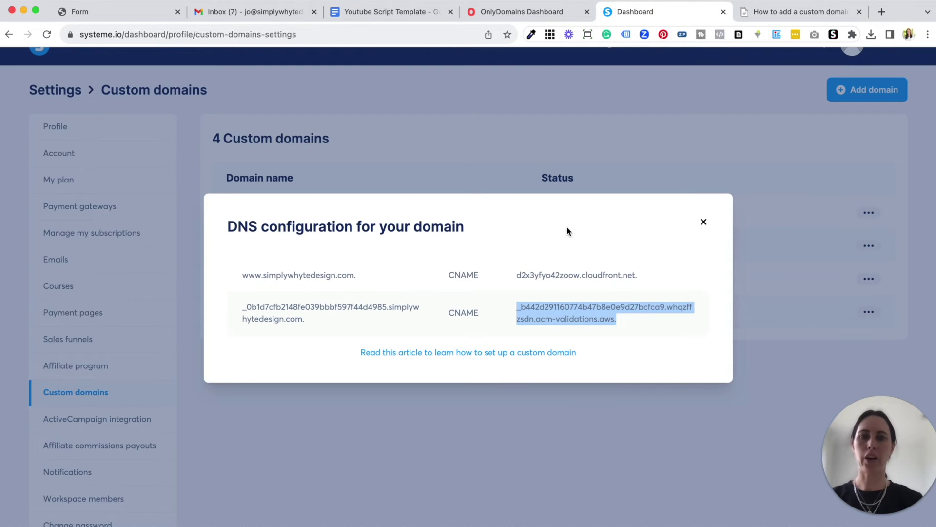
click(703, 222)
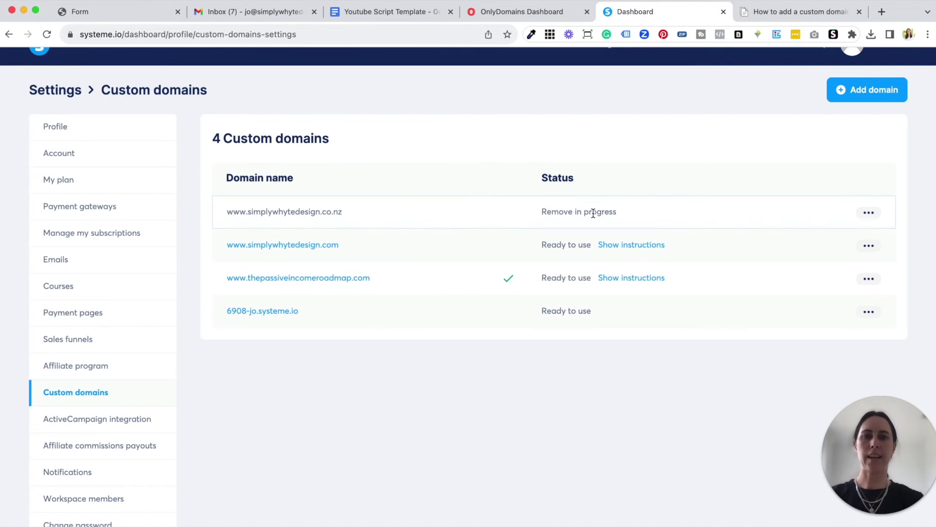
Scroll down the custom domains list before returning to the dashboard
scroll(525, 297, down, 2)
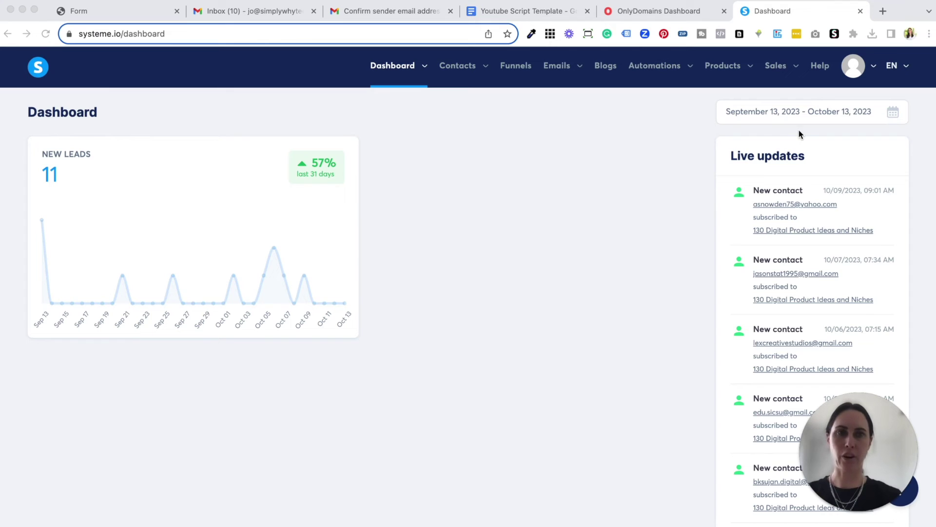
Open Settings > Emails, where the sender email address still shows Pending
click(850, 72)
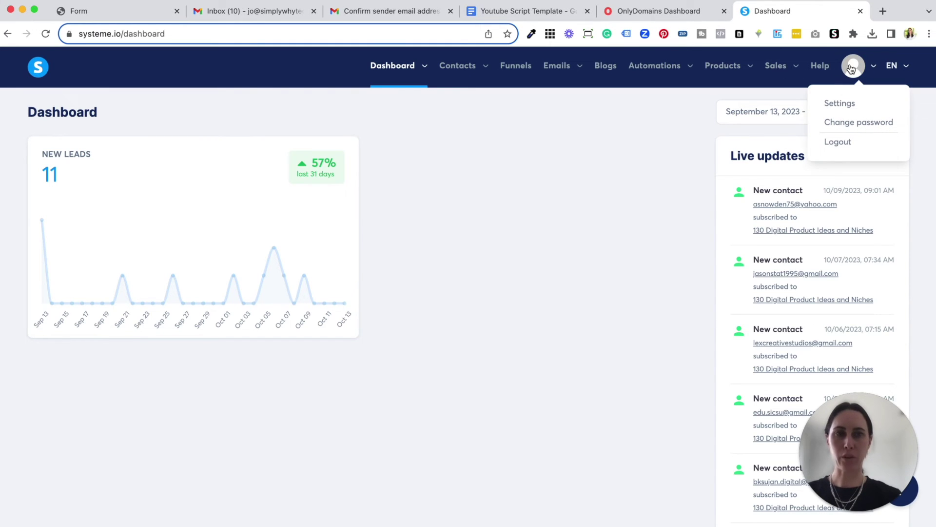
click(839, 104)
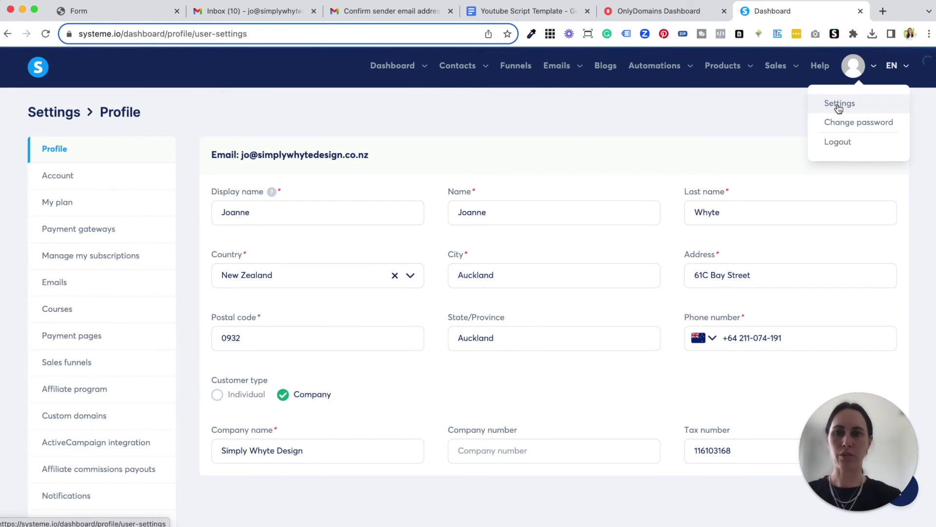
click(58, 286)
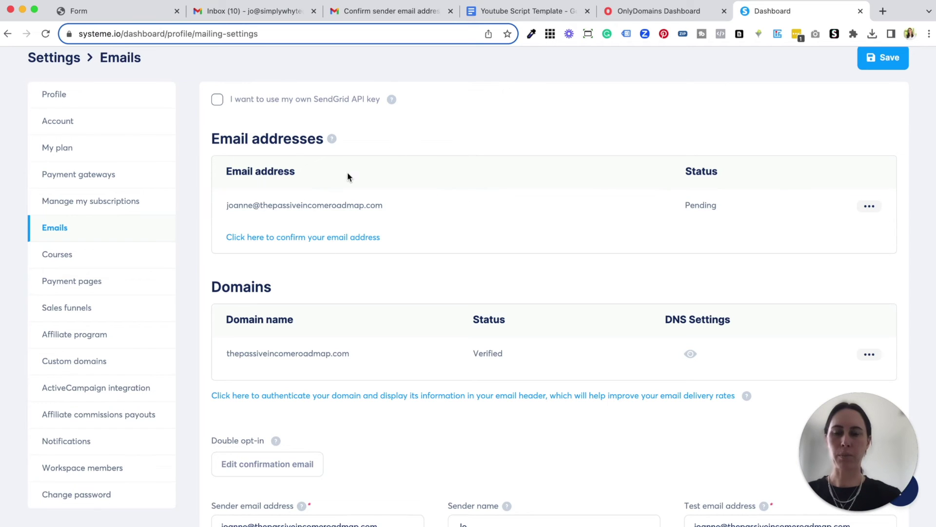
scroll(470, 220, up, 1)
scroll(470, 221, up, 2)
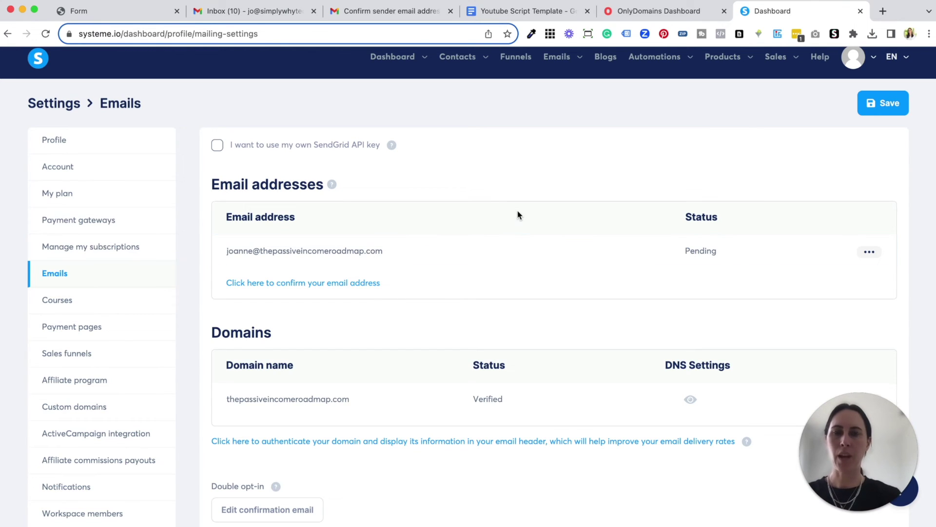
click(386, 13)
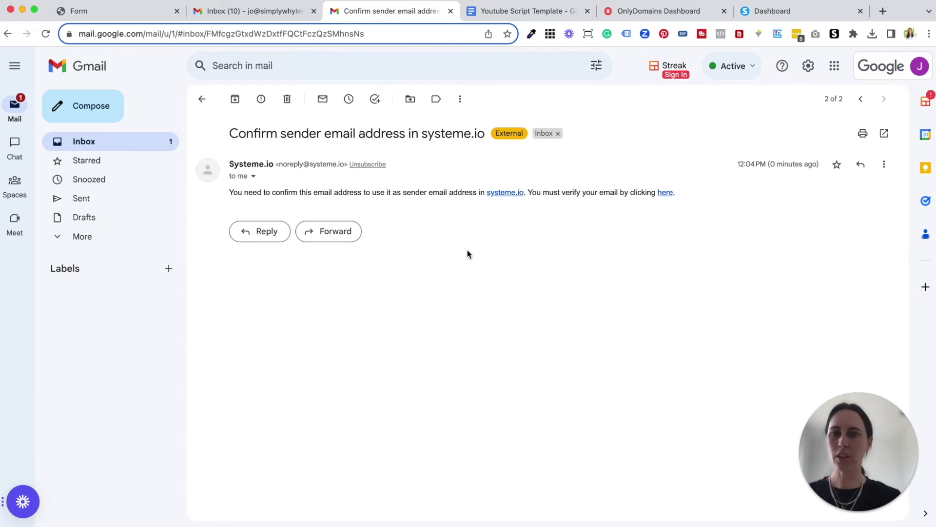
Confirm the sender address via the Gmail link and return to the mailing settings
click(666, 192)
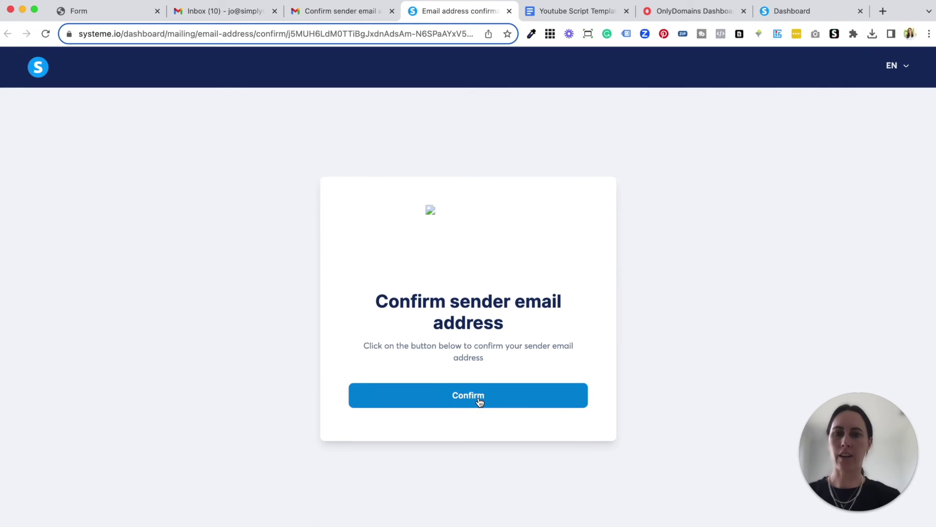
click(480, 400)
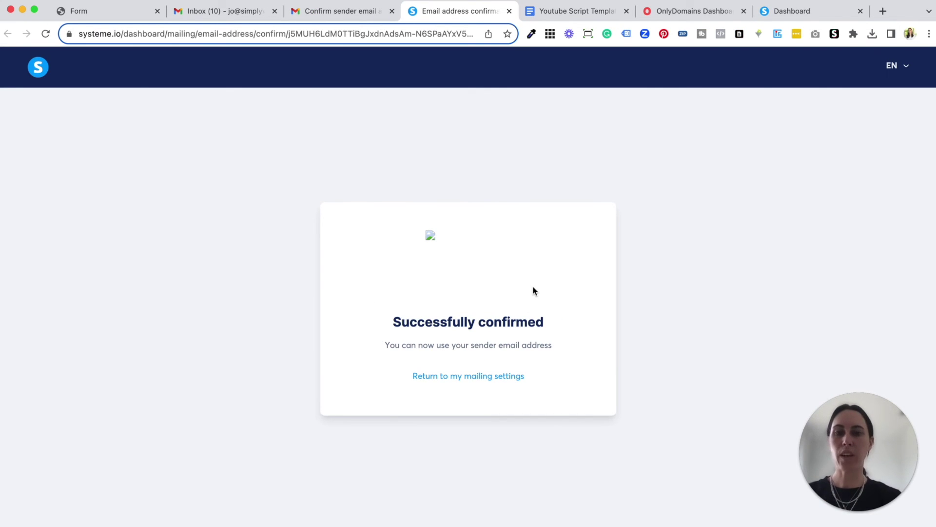
click(487, 375)
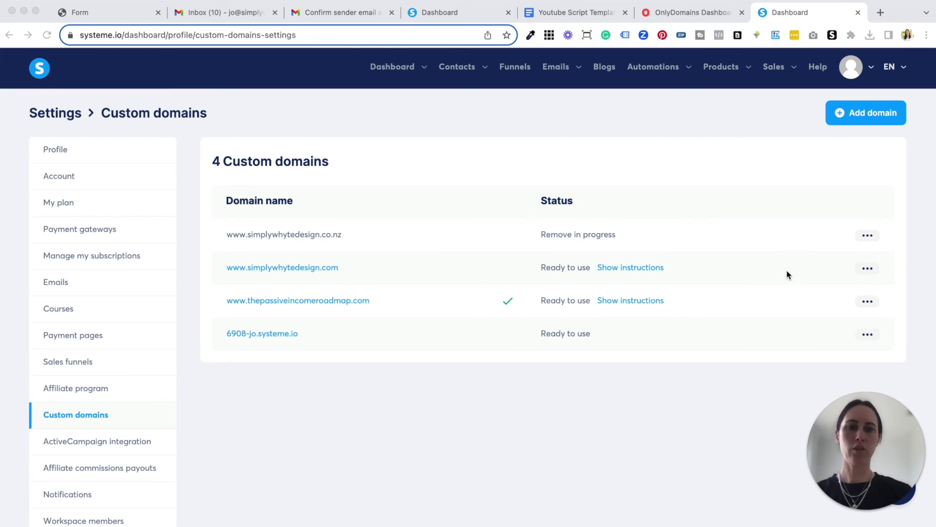
click(867, 268)
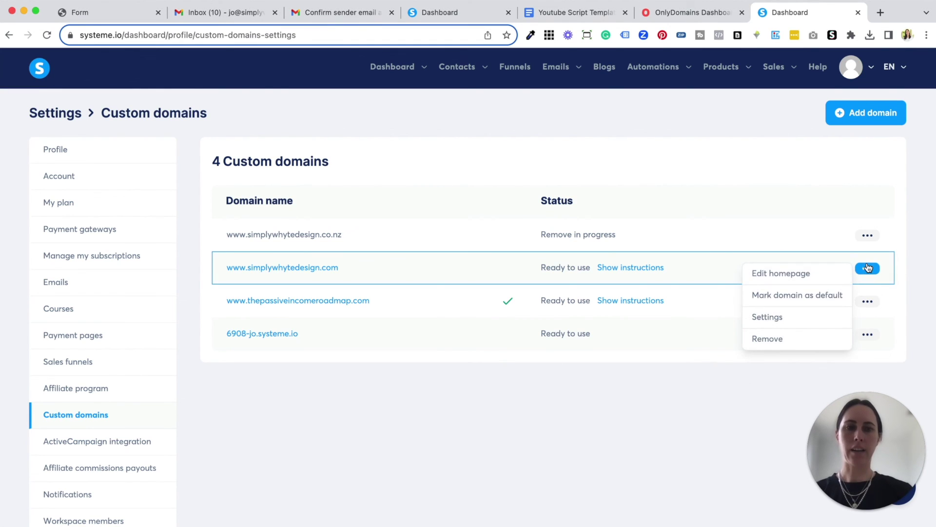
click(758, 318)
scroll(474, 224, down, 3)
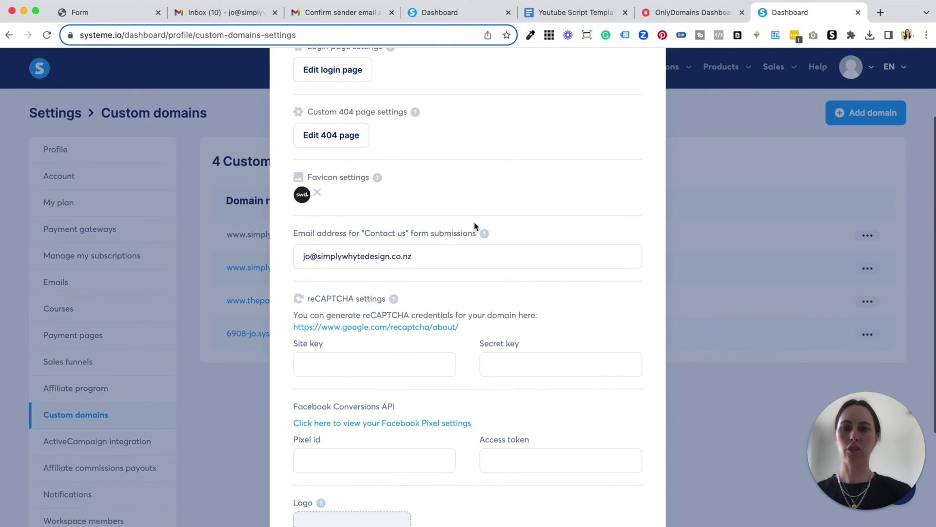
drag(293, 233, 475, 233)
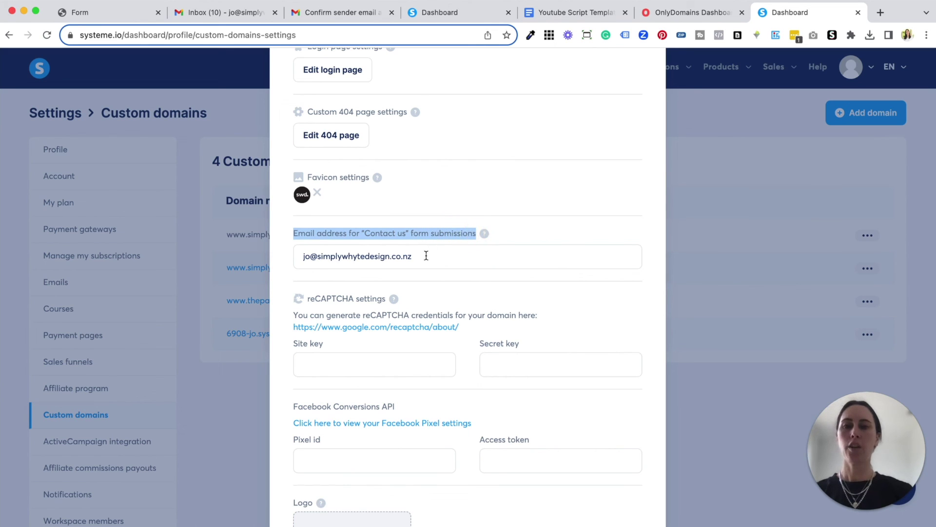
click(426, 255)
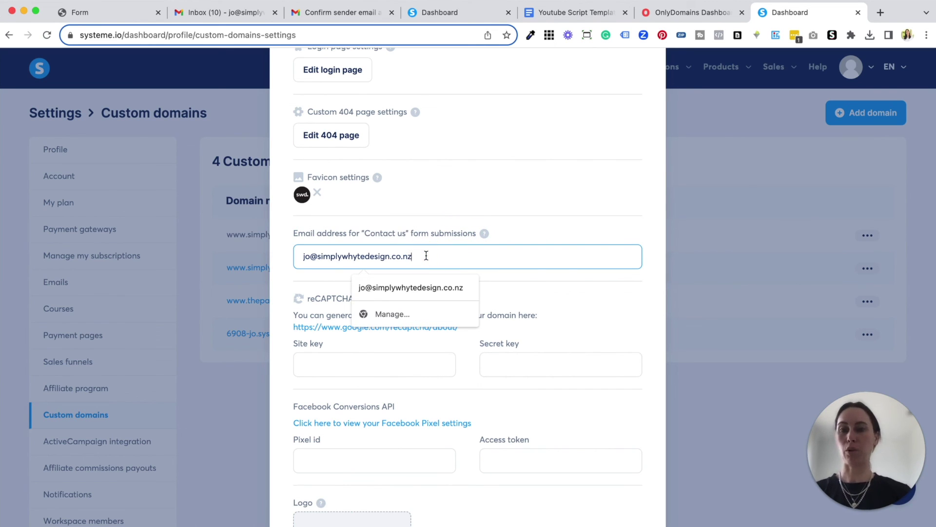
drag(425, 255, 297, 251)
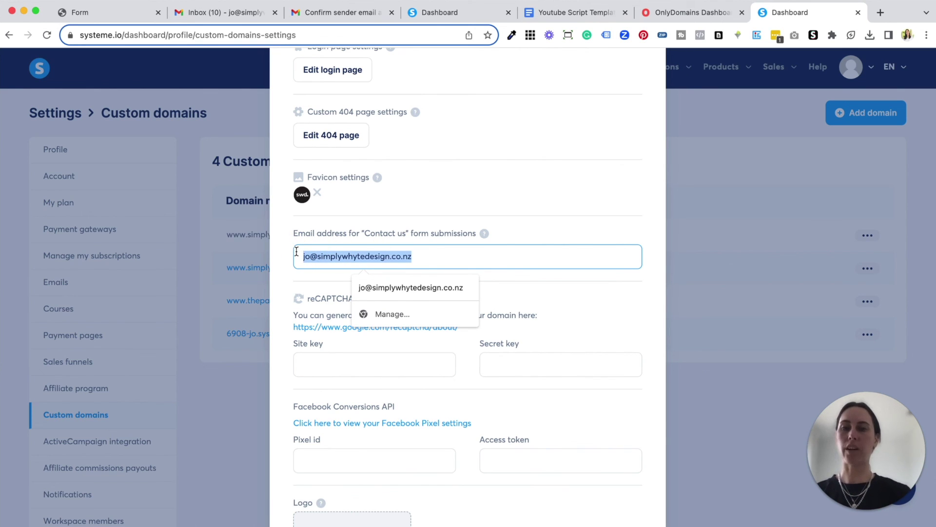
click(438, 256)
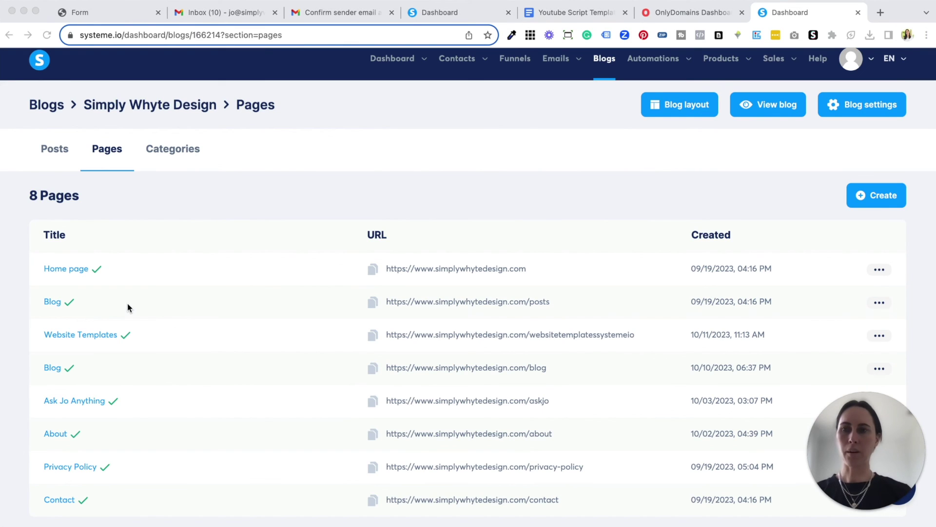
Open the blog's Contact page in the editor and select the form's Message box and Submit button
click(63, 500)
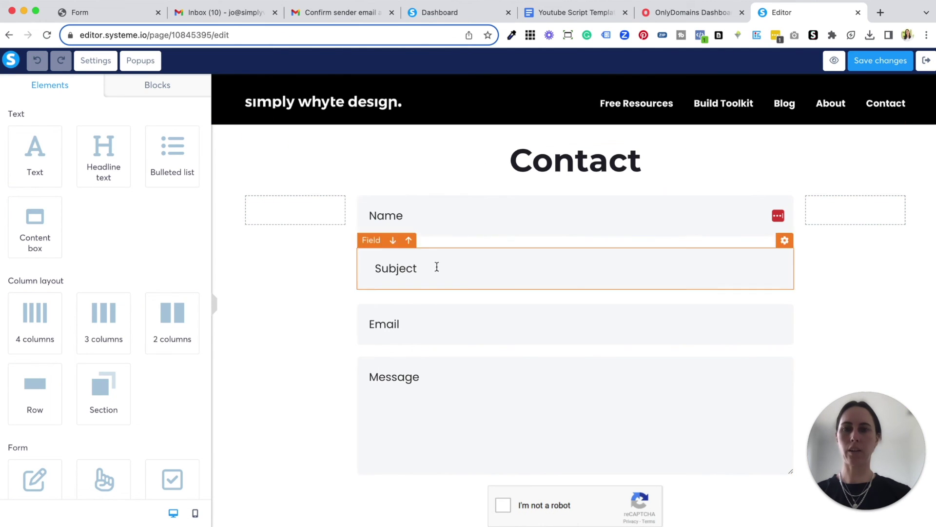
scroll(366, 341, down, 3)
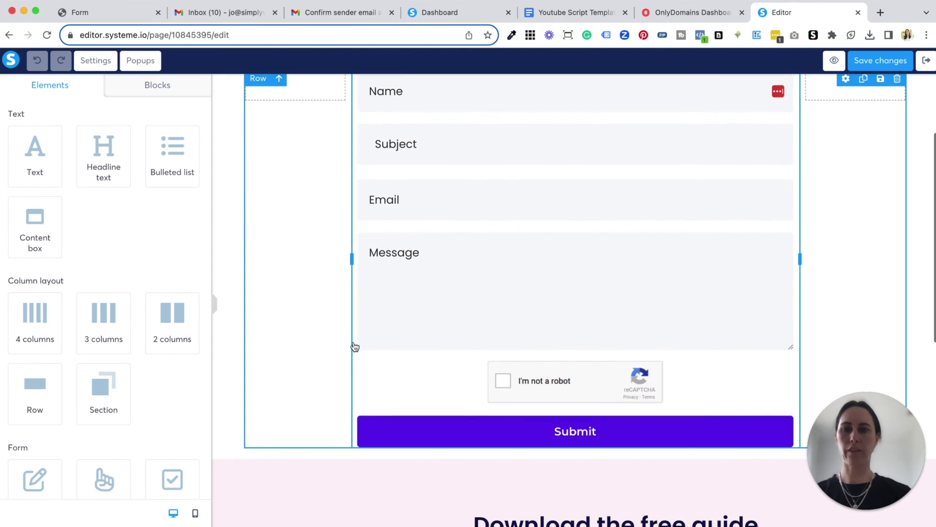
click(358, 297)
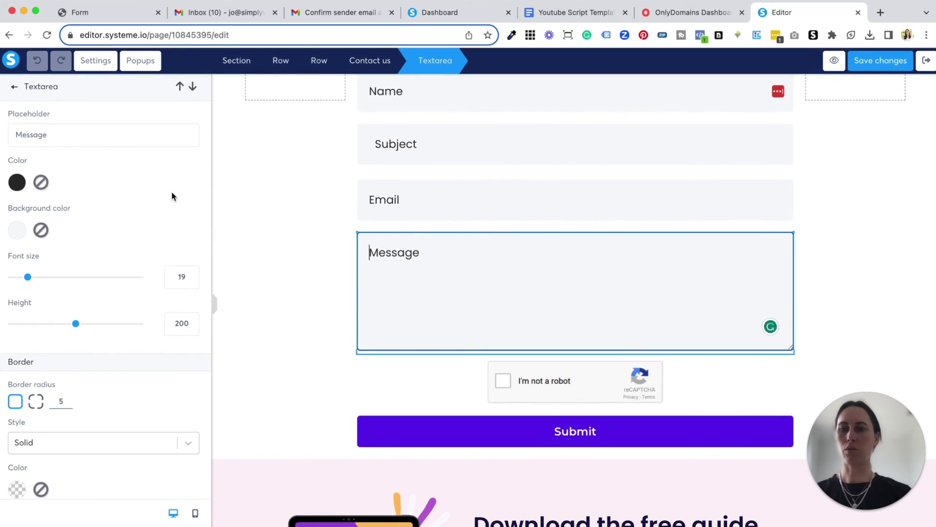
scroll(133, 338, down, 5)
scroll(132, 338, up, 5)
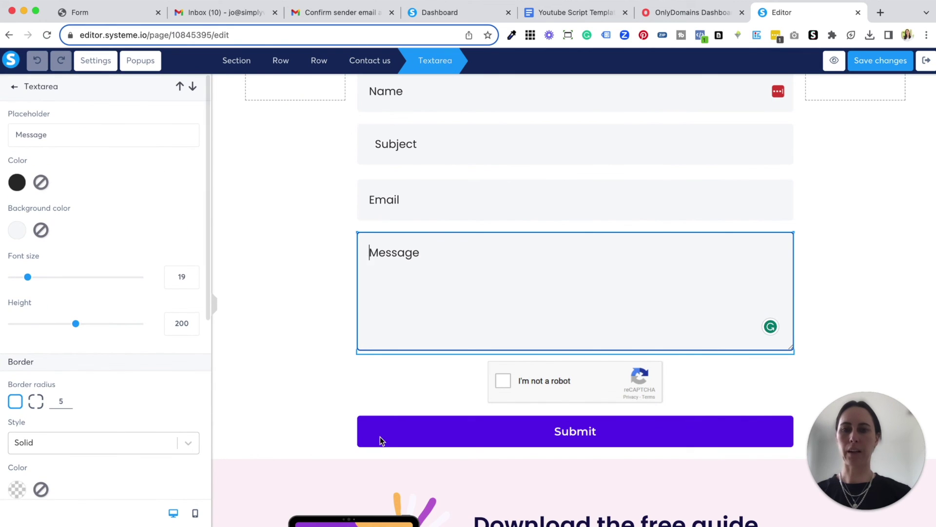
click(368, 428)
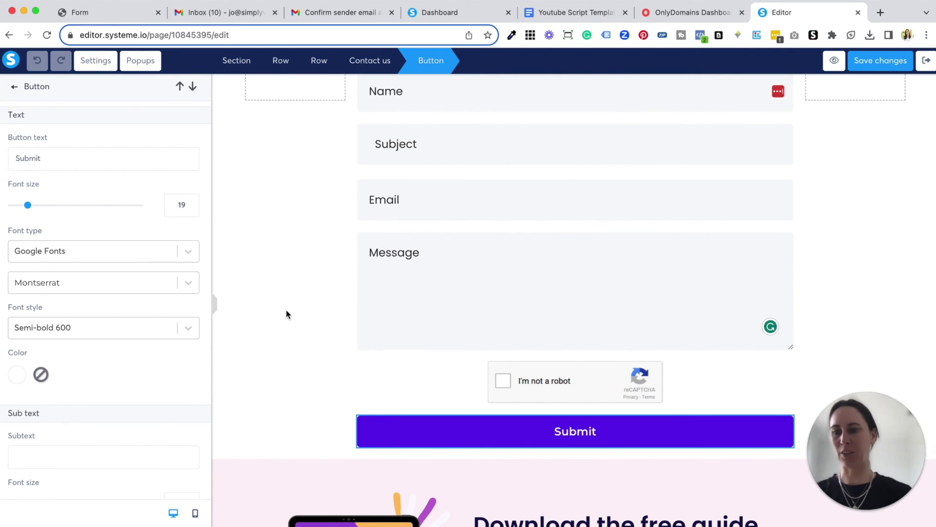